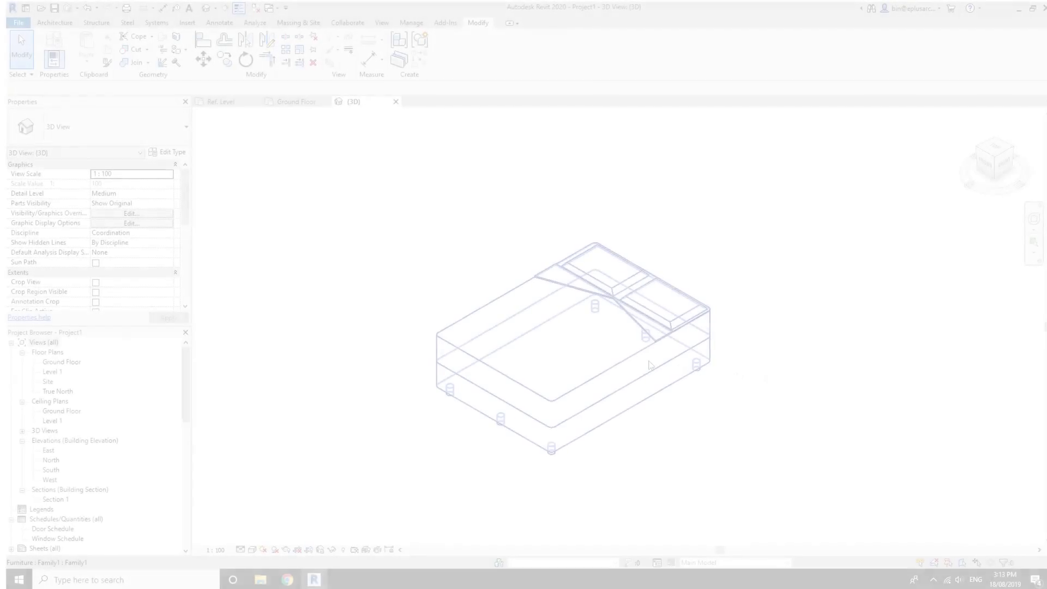
- Cycle Family1's Option<Furniture> through the two-, three- and five-drawer file cabinets
left_click(129, 135)
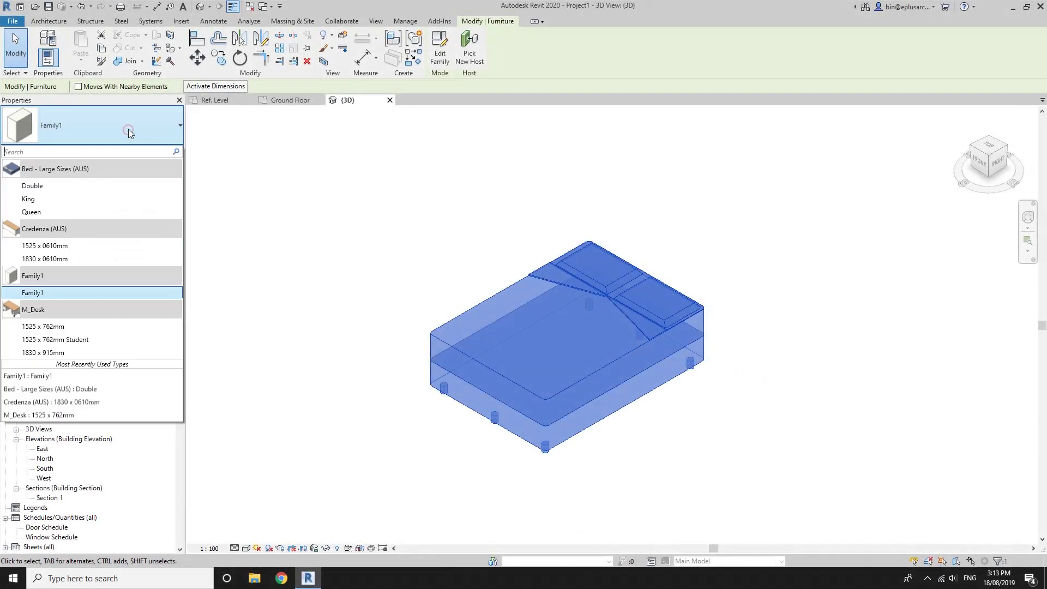
left_click(60, 295)
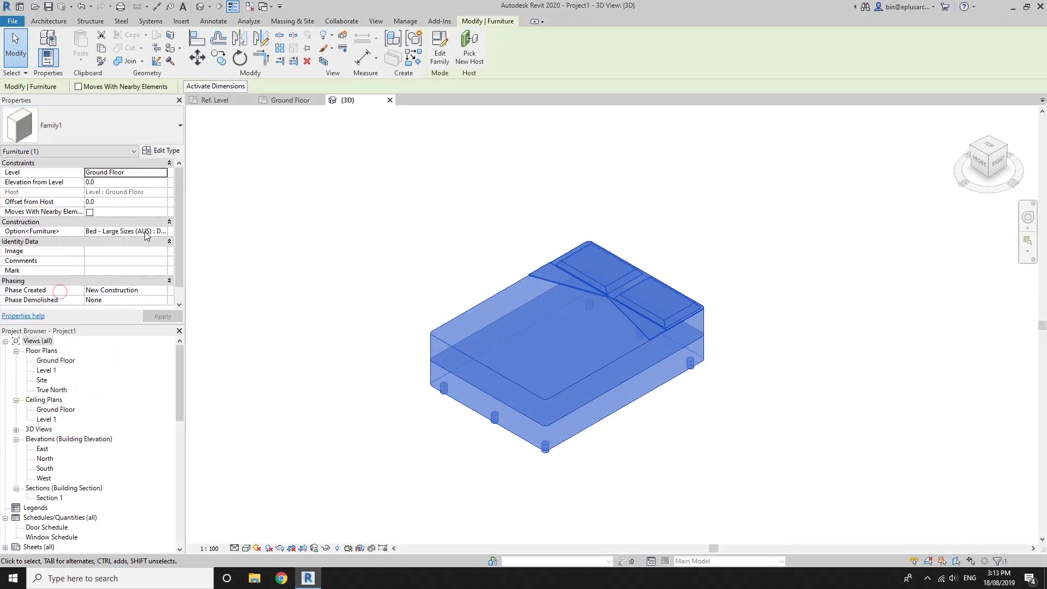
left_click(164, 234)
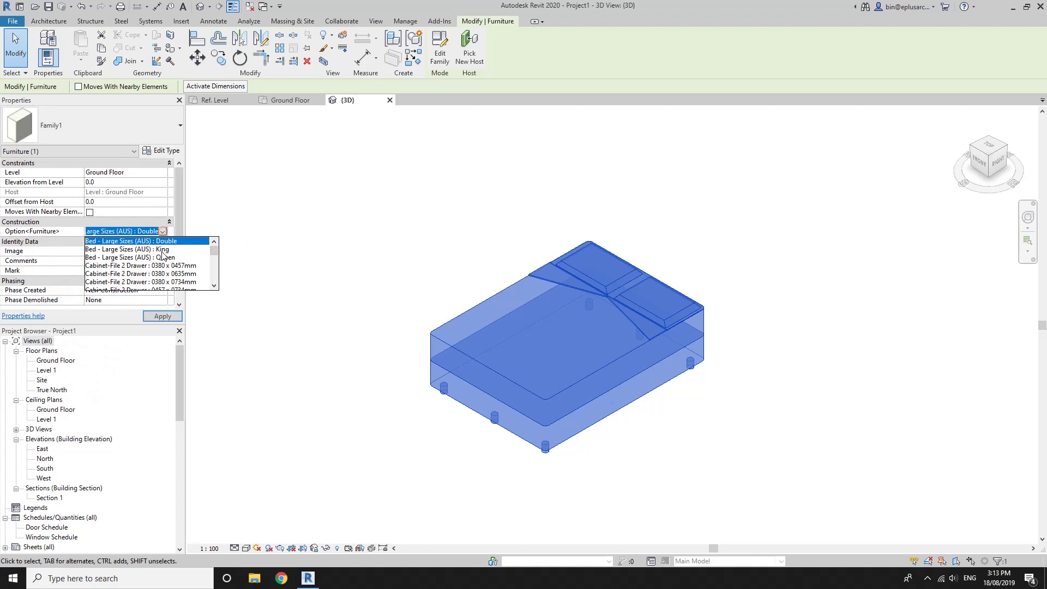
left_click(122, 265)
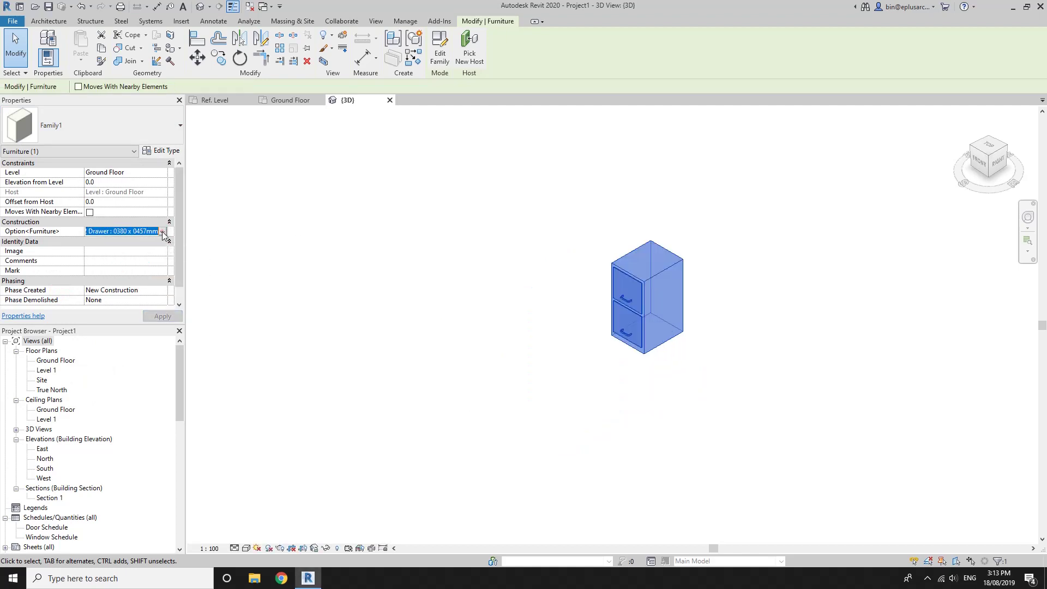
left_click(163, 231)
left_click(139, 258)
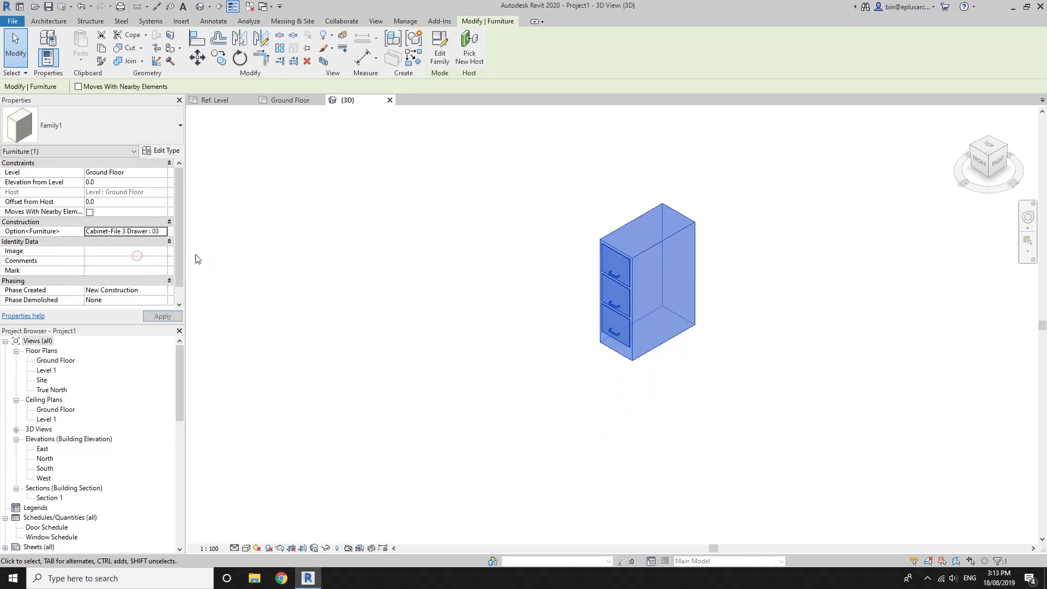
left_click(164, 231)
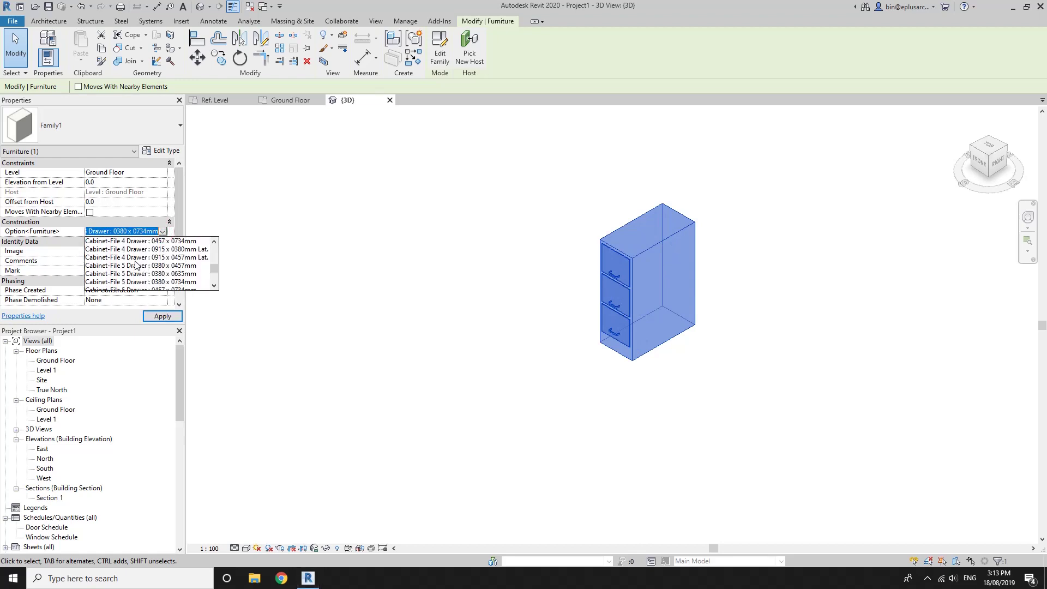
left_click(135, 265)
- Switch the option to the 1525 x 0610mm credenza, then to the student desk
left_click(166, 232)
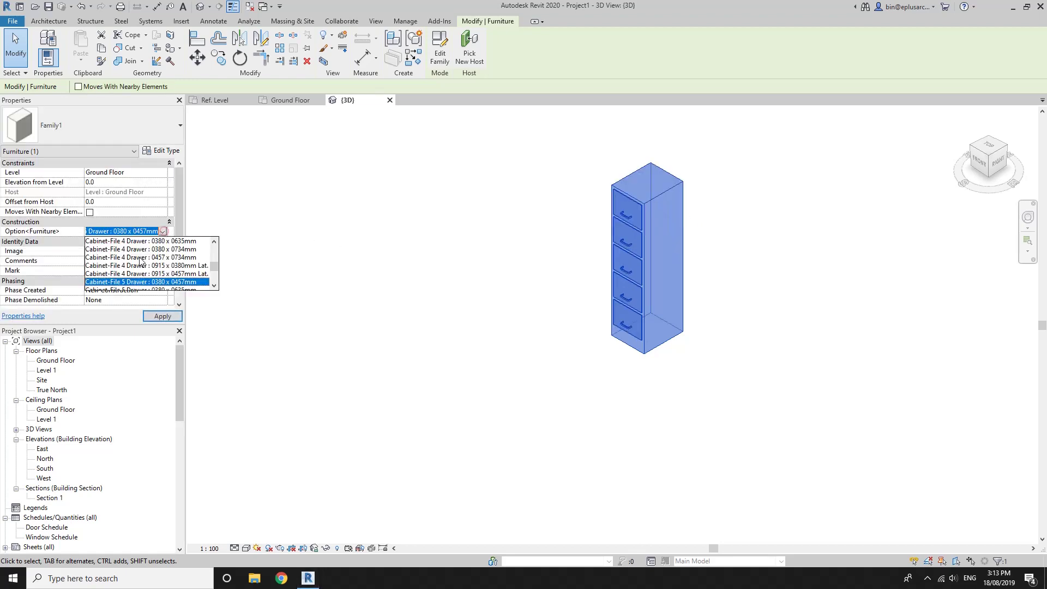
scroll(145, 263, "down", 3)
scroll(144, 262, "down", 2)
left_click(129, 250)
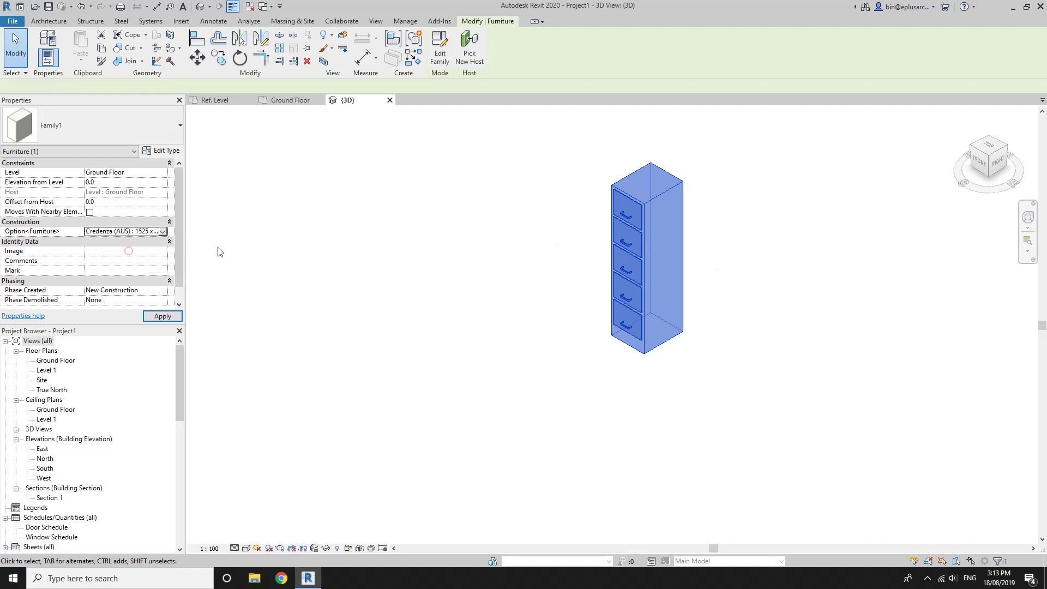
left_click(163, 231)
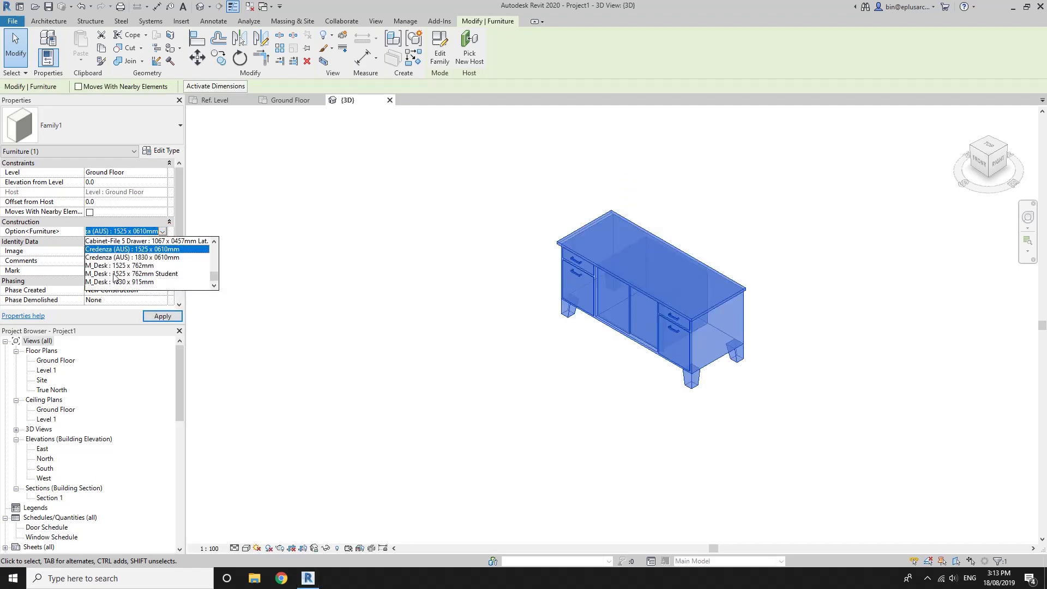
left_click(114, 274)
- Return the option to the King bed and deselect the instance
left_click(163, 231)
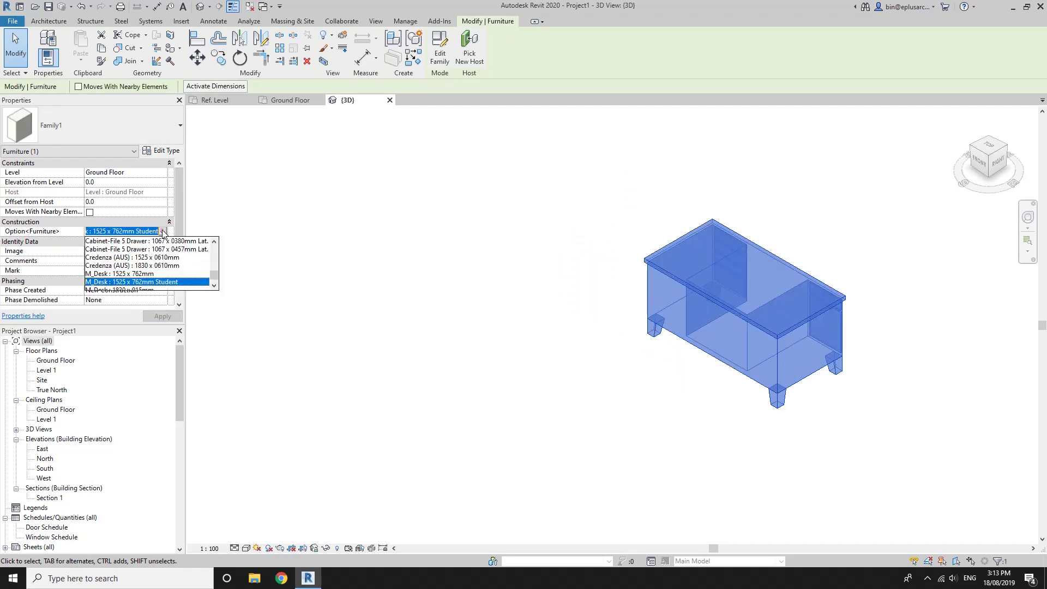
scroll(129, 249, "up", 5)
scroll(128, 250, "up", 5)
scroll(129, 249, "up", 5)
left_click(128, 249)
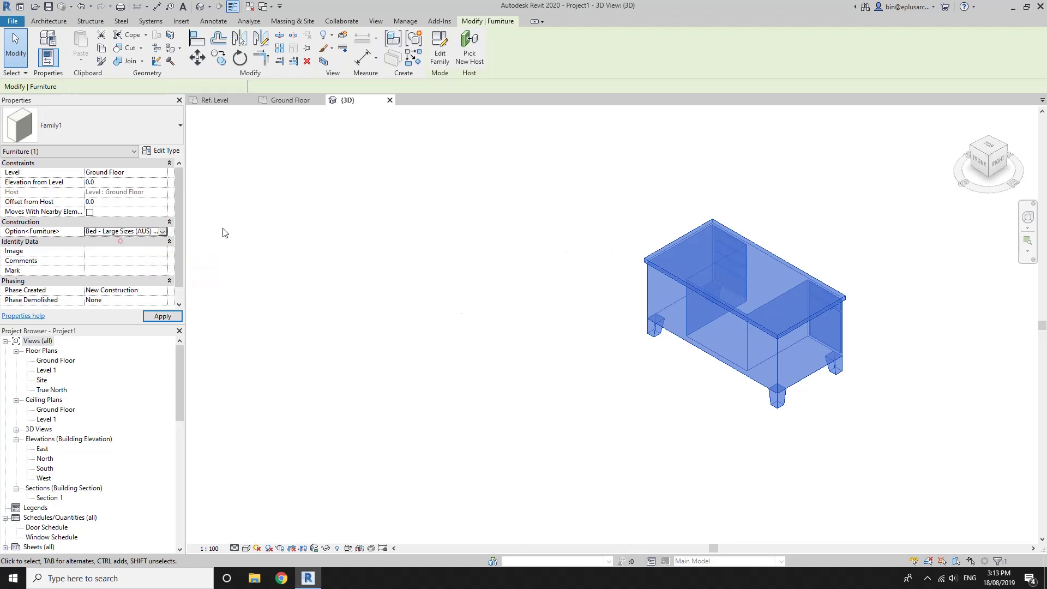
left_click(342, 206)
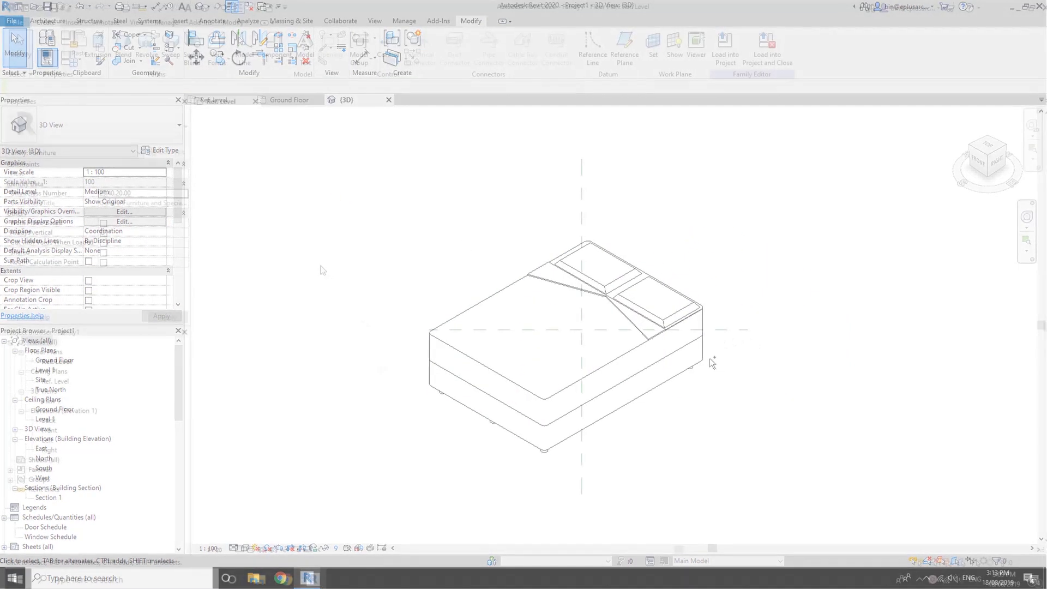
- Dismiss Family Category and Parameters unchanged and browse the family library to Furniture > Storage
left_click(63, 42)
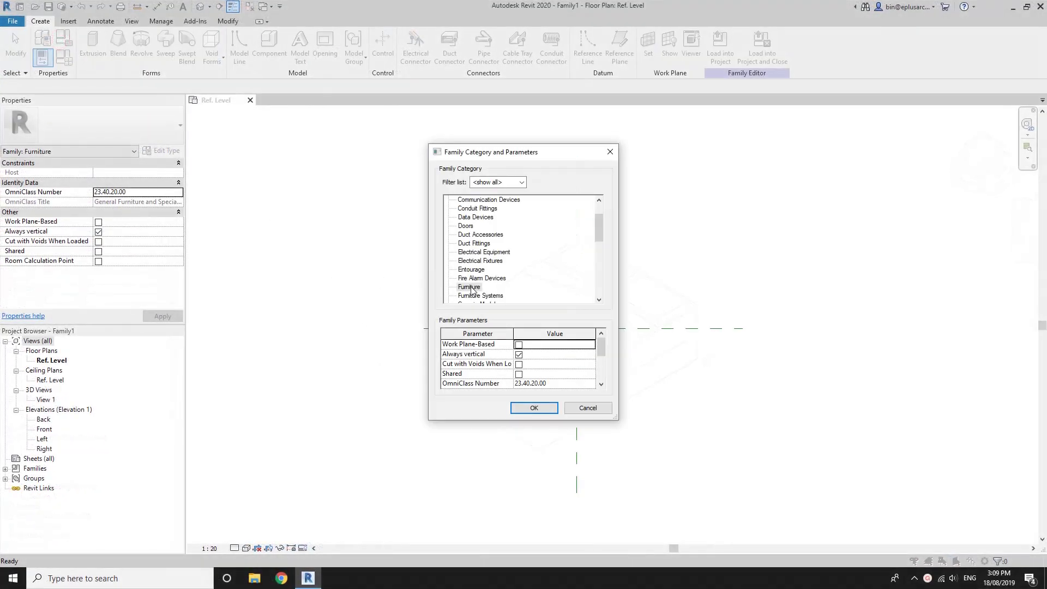
left_click(578, 410)
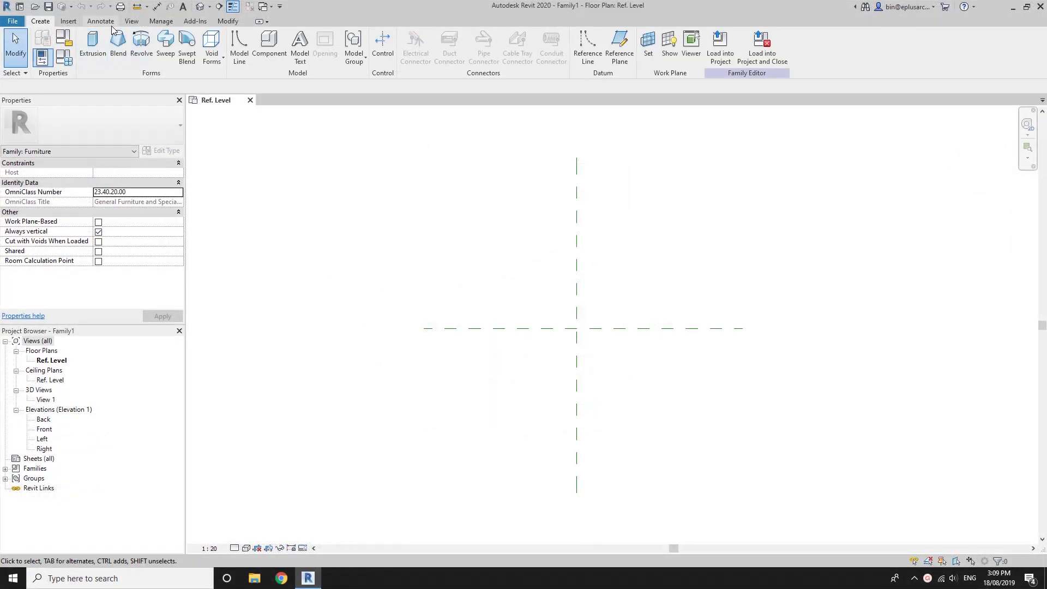
left_click(68, 21)
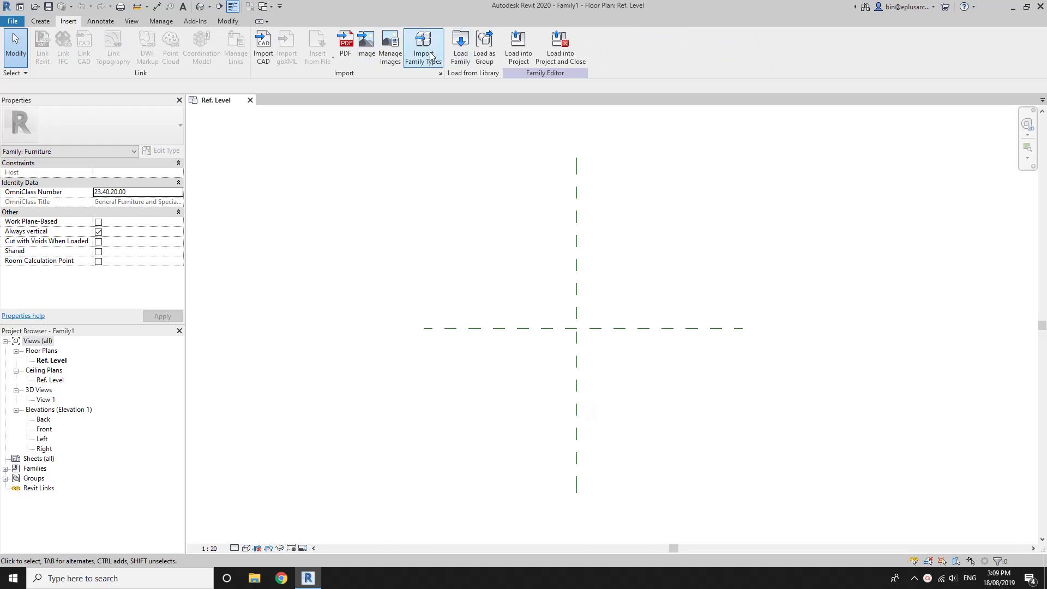
left_click(461, 46)
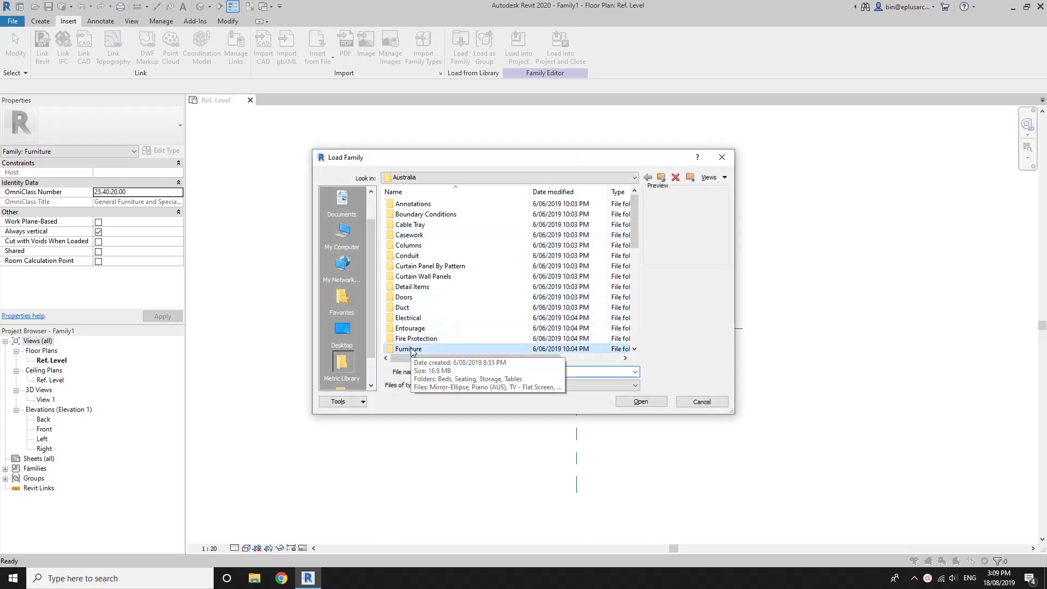
double_click(412, 348)
double_click(408, 224)
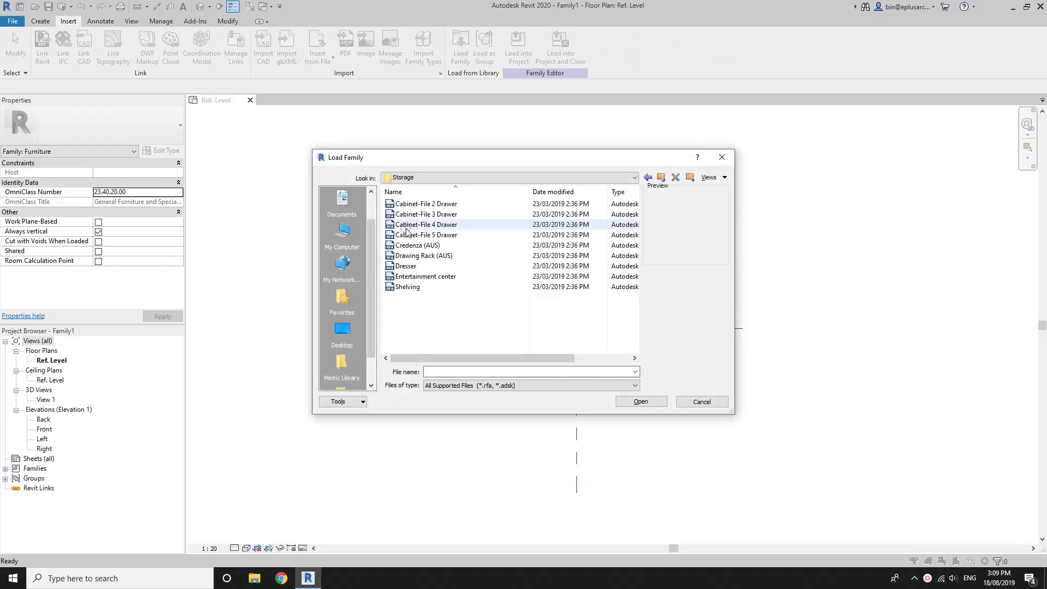
- Load the Cabinet-File 2, 3, 4 and 5 Drawer families together
left_click(446, 214)
left_click(458, 212)
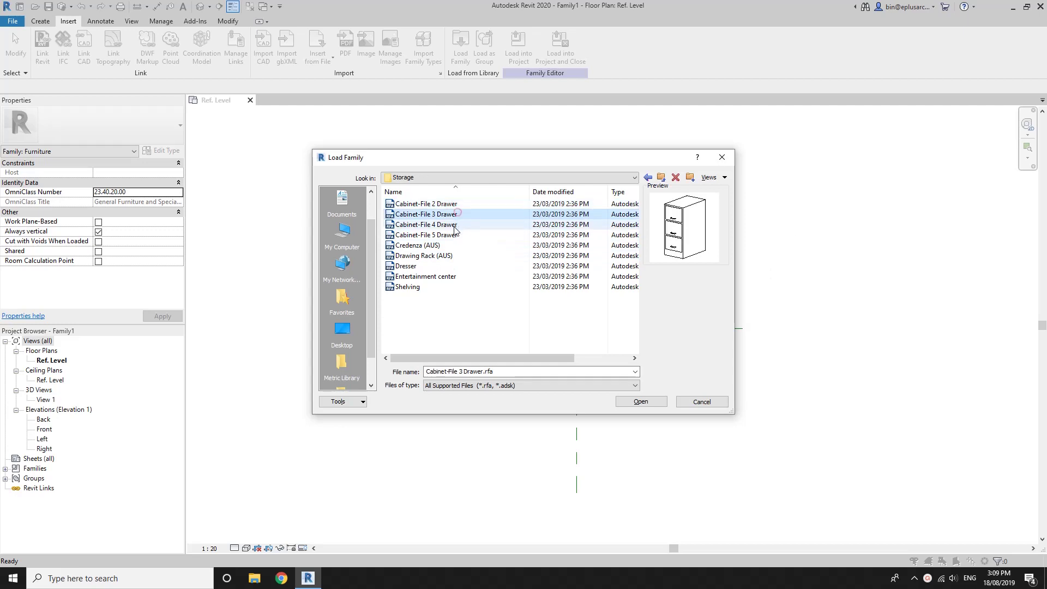
left_click(450, 204)
left_click(459, 235, "shift")
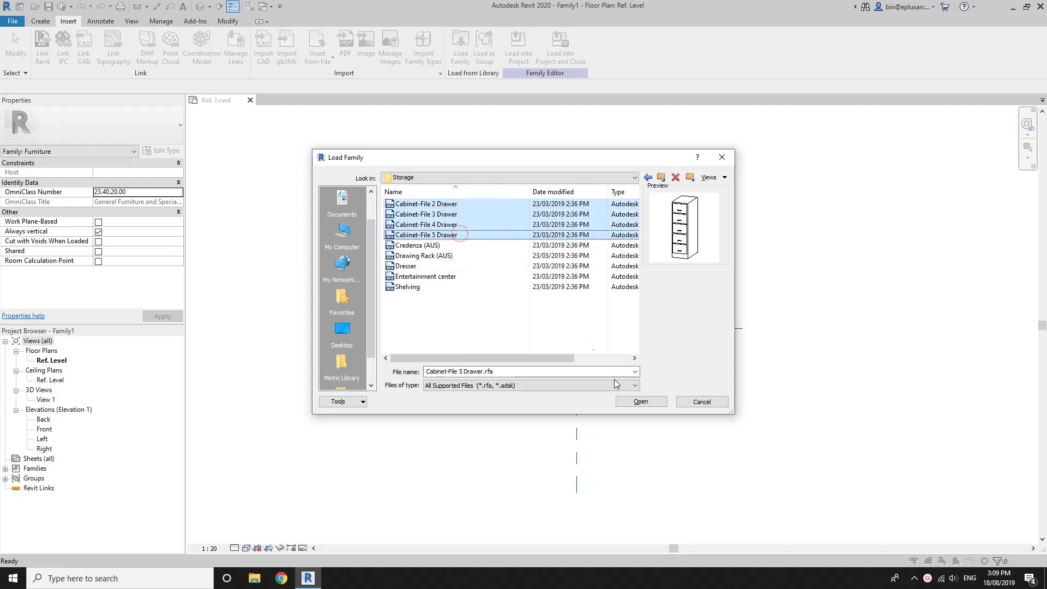
left_click(641, 402)
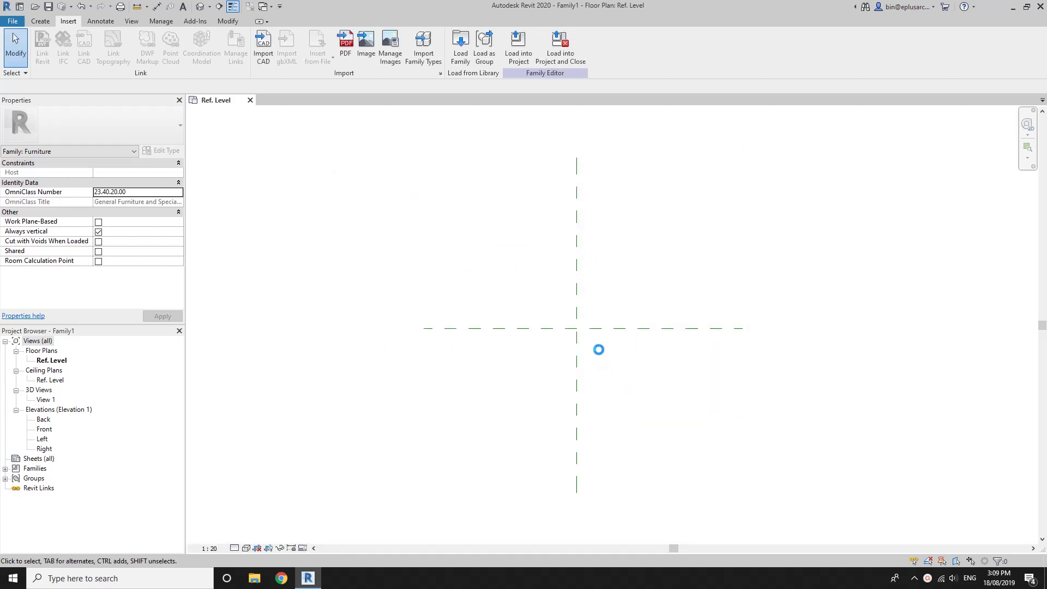
- Place a Cabinet-File 4 Drawer at the reference-plane intersection and select it in 3D
left_click(40, 21)
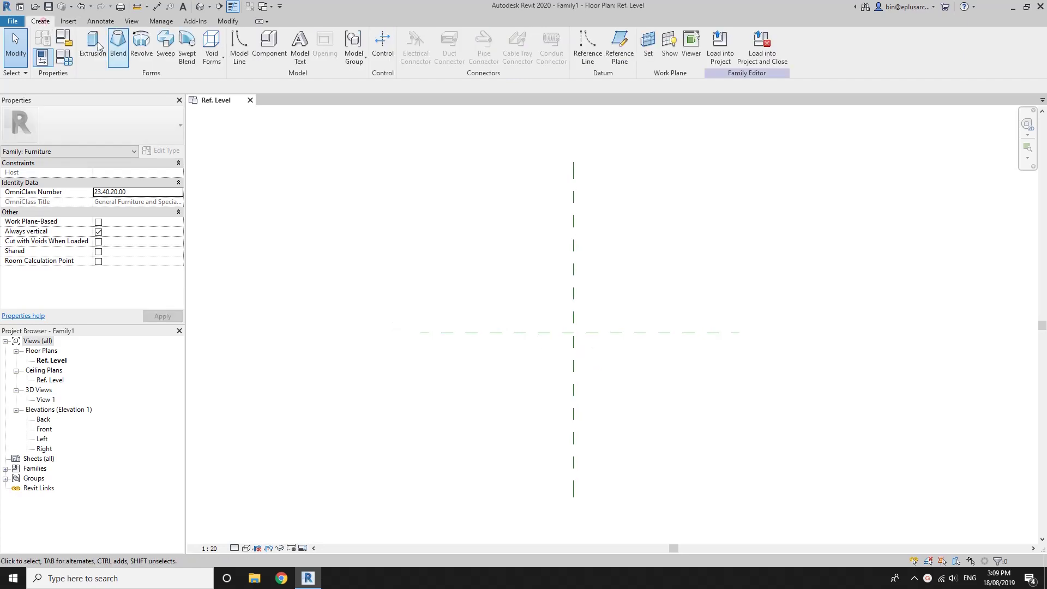
left_click(263, 46)
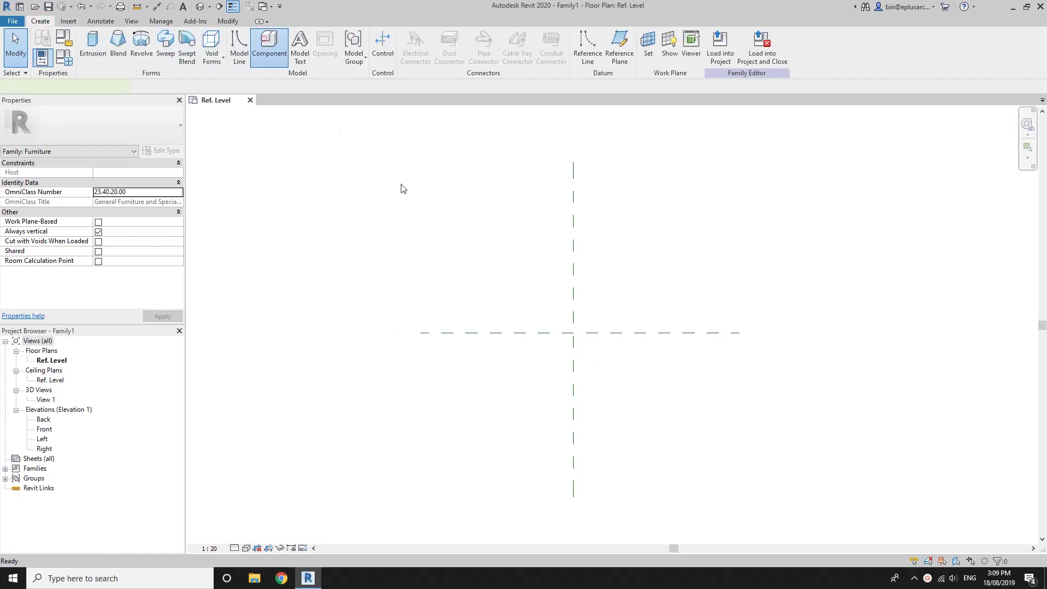
left_click(572, 333)
key("Escape")
key("Escape")
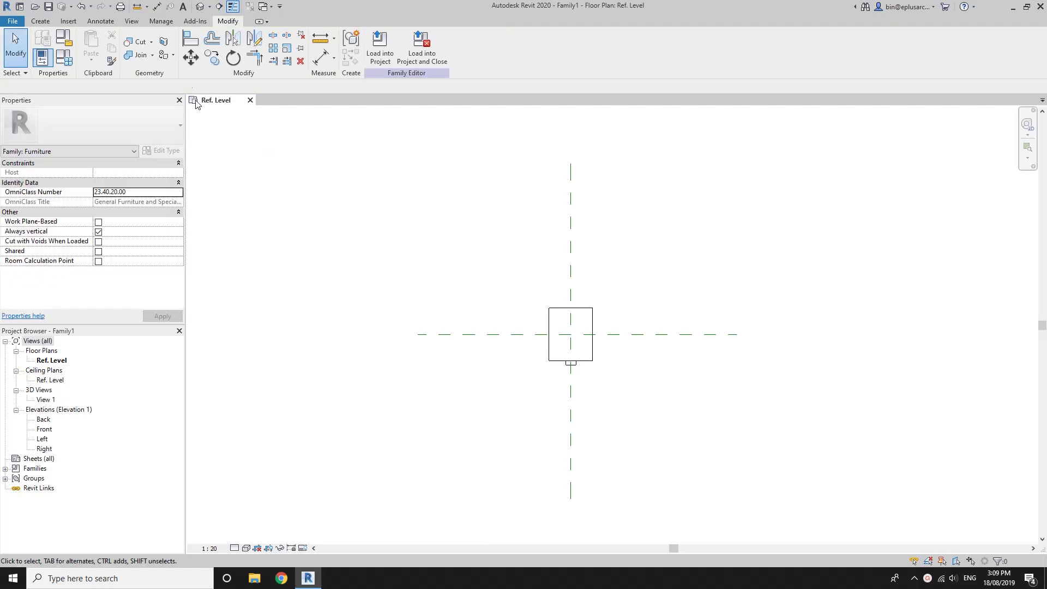
left_click(201, 9)
middle_click_drag(487, 229, 558, 277, "shift")
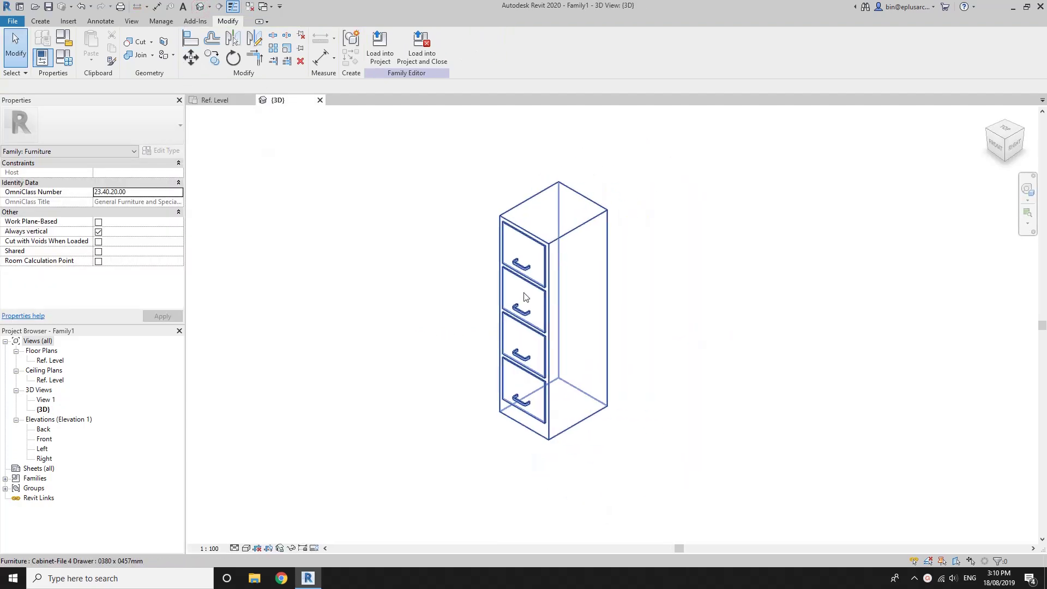
left_click(558, 273)
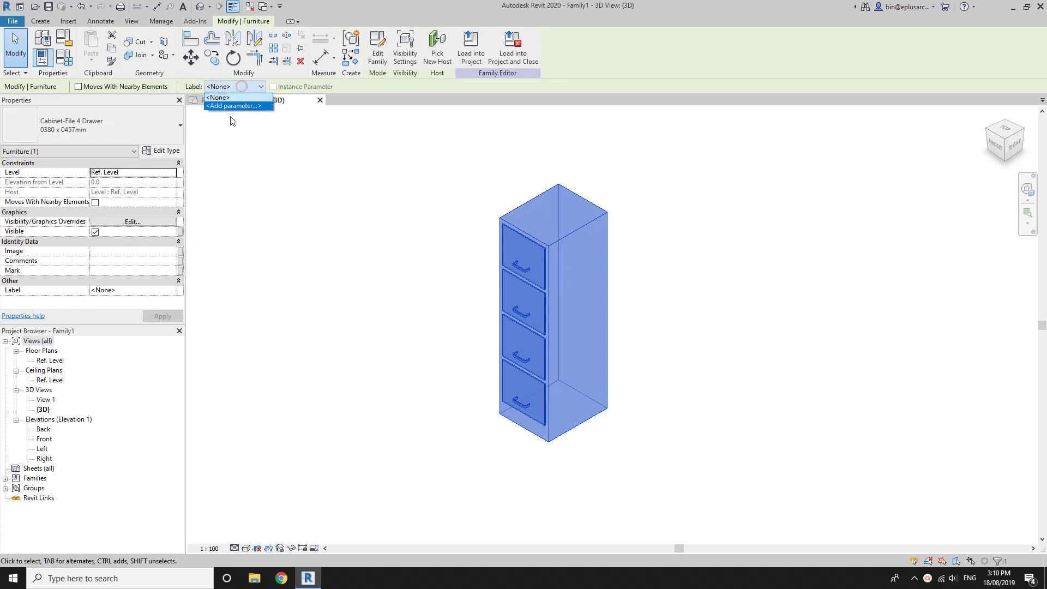
- Label the cabinet with a new Option instance parameter grouped under Construction
left_click(236, 106)
type("Option")
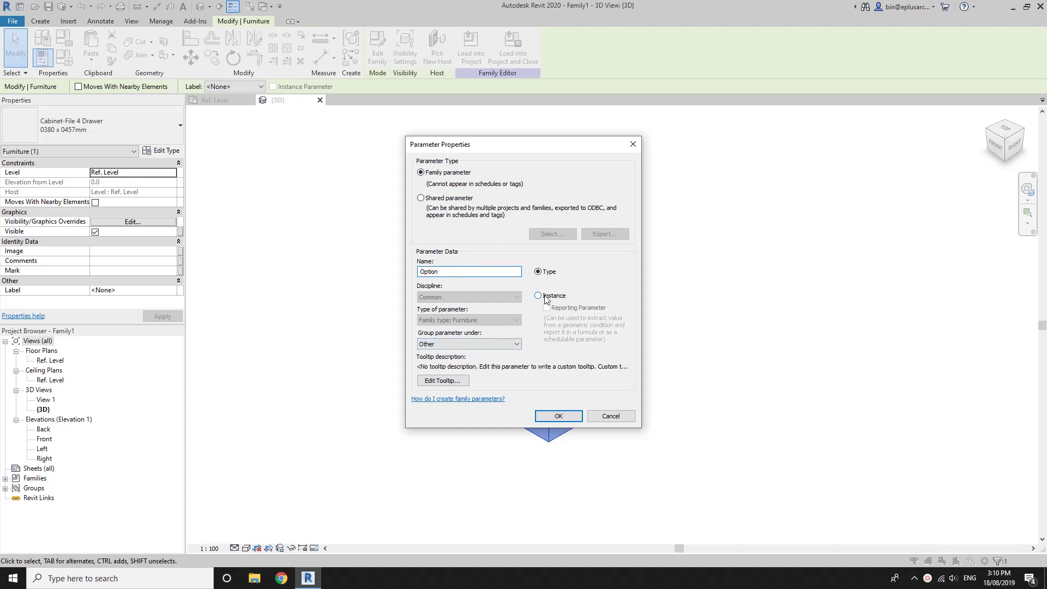
left_click(436, 343)
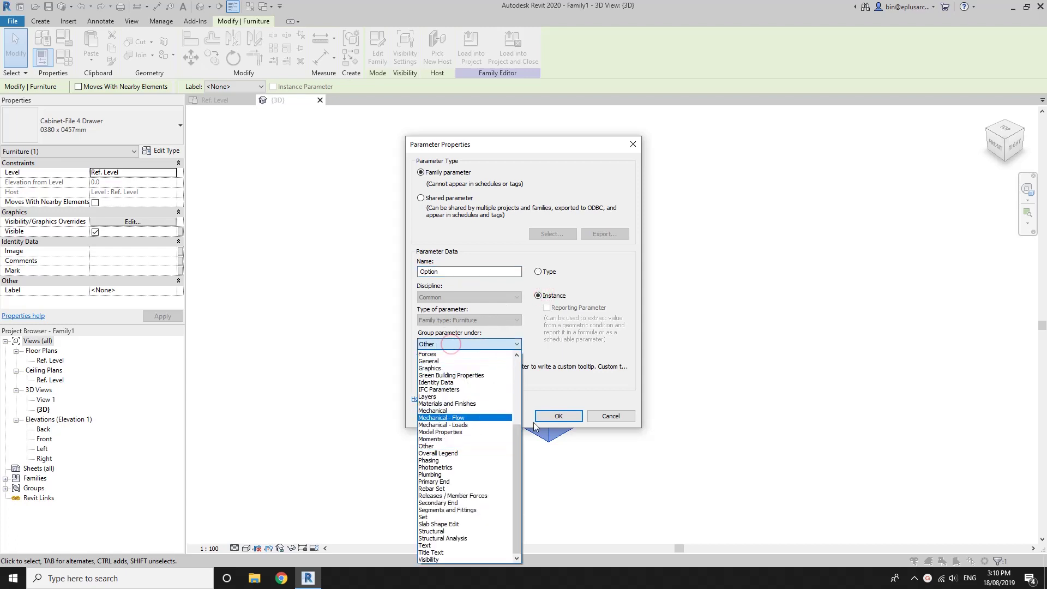
scroll(518, 390, "down", 3)
scroll(518, 387, "up", 3)
left_click(477, 381)
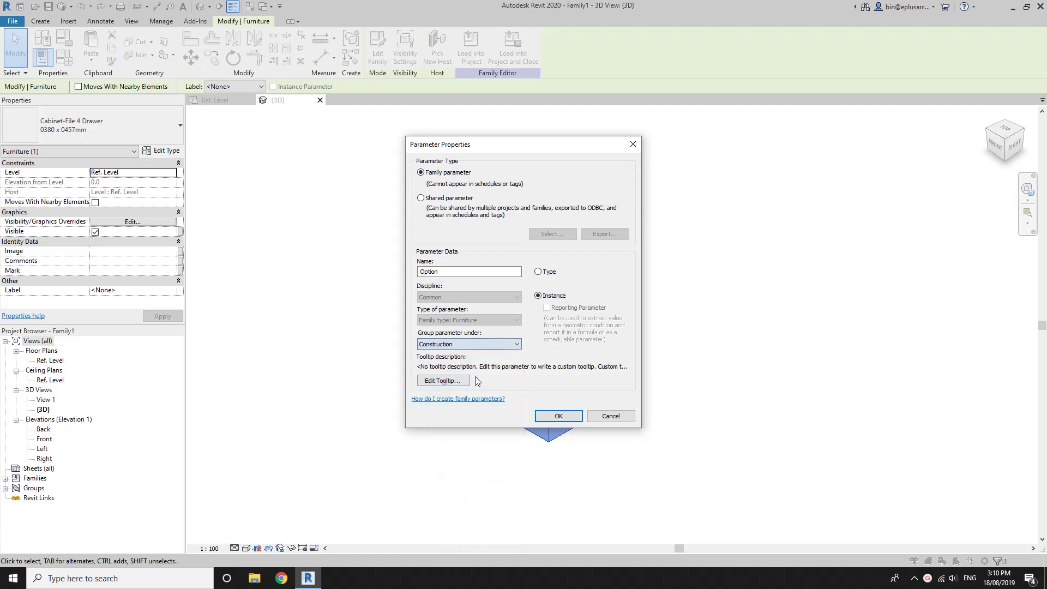
left_click(569, 419)
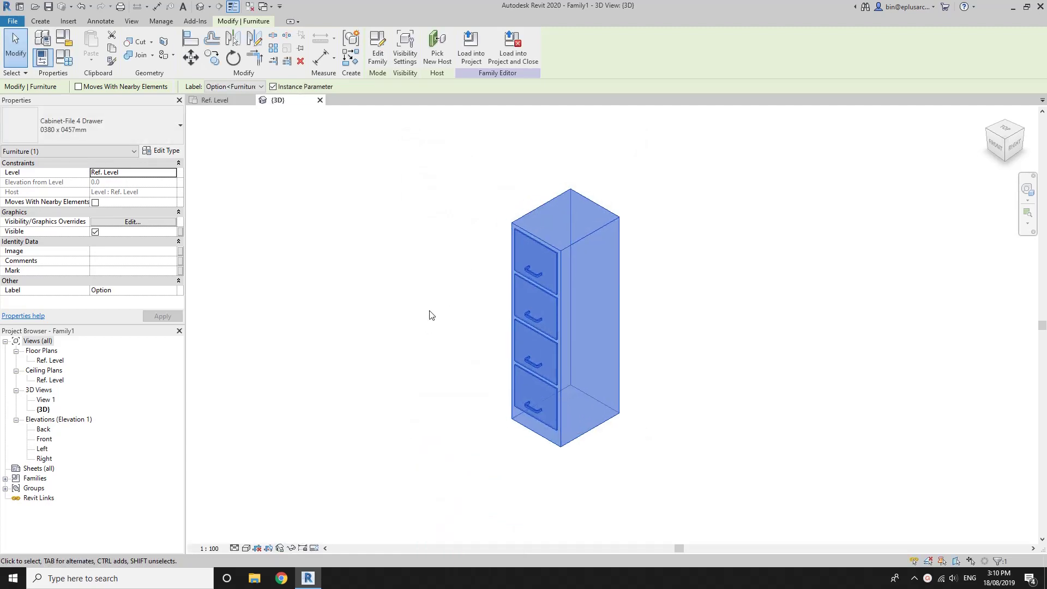
left_click(428, 289)
middle_click_drag(410, 198, 474, 230)
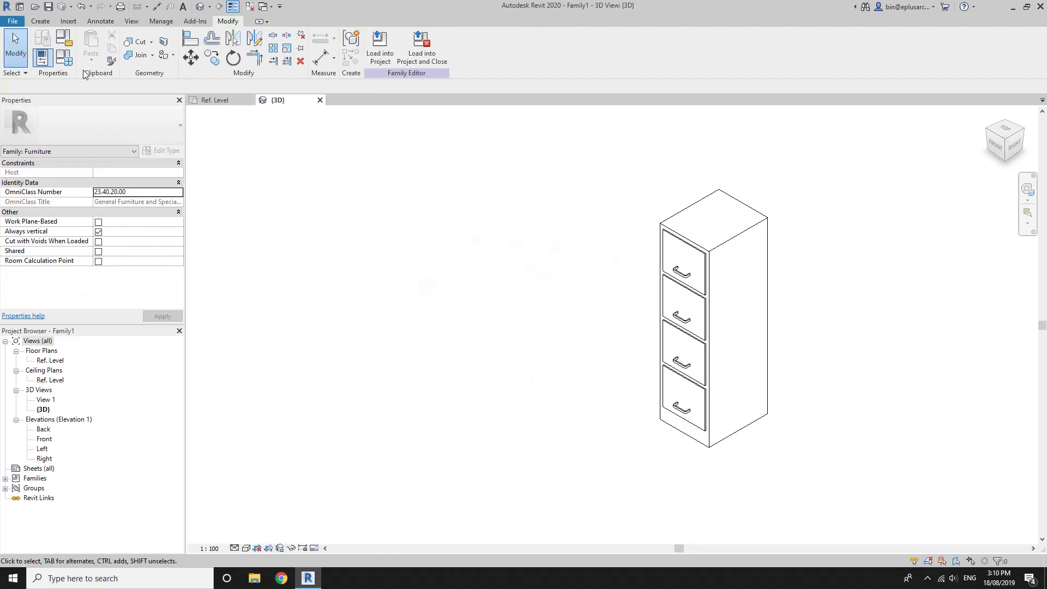
- In Family Types, set Option<Furniture> to the 5-drawer 0380 x 0635mm cabinet and apply
left_click(64, 57)
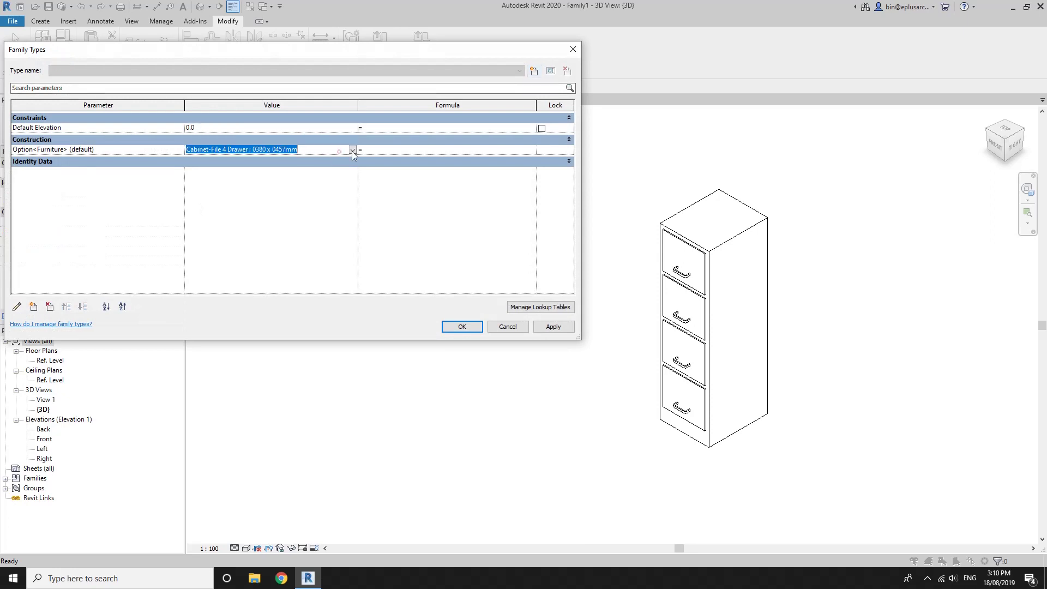
left_click(353, 152)
scroll(280, 190, "down", 3)
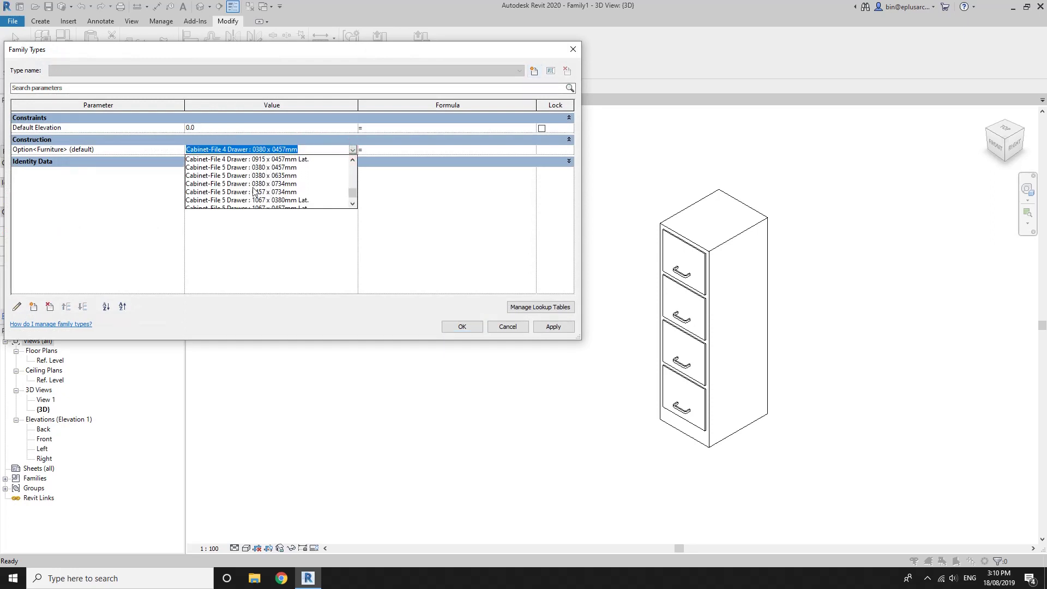
left_click(245, 177)
left_click(547, 327)
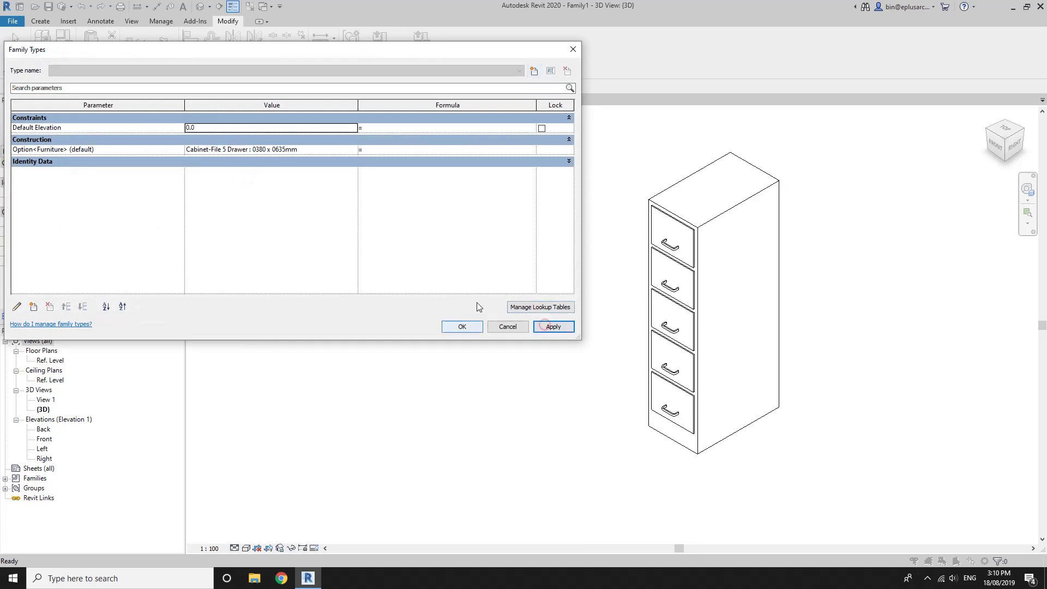
- Change it to Cabinet-File 2 Drawer 0380 x 0635mm, apply and accept
left_click(356, 153)
scroll(256, 193, "up", 2)
scroll(256, 194, "up", 2)
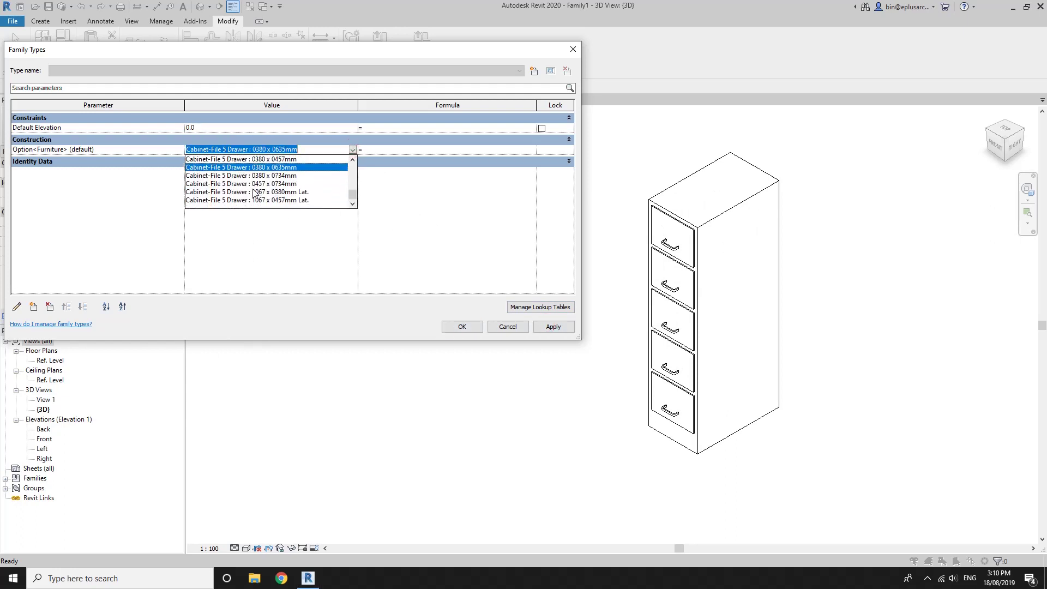
scroll(252, 193, "up", 2)
scroll(246, 180, "up", 1)
left_click(242, 168)
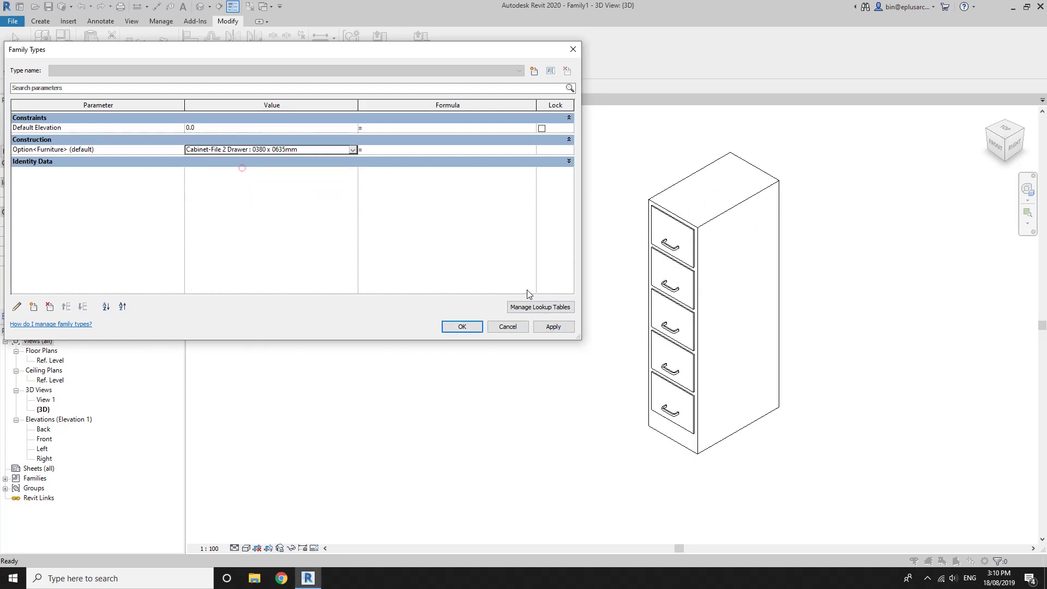
left_click(556, 329)
left_click(462, 326)
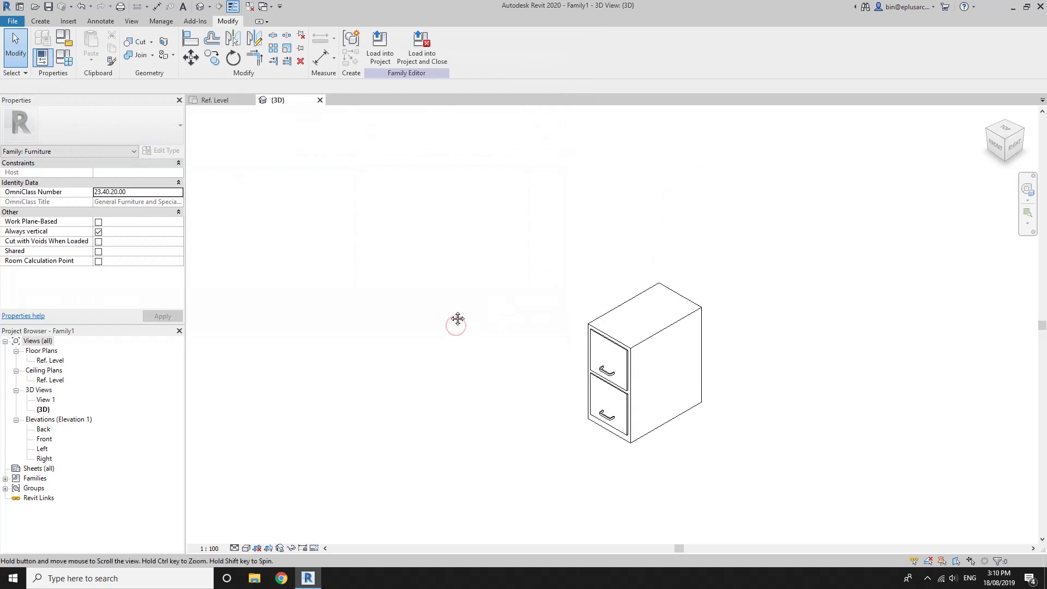
- Create a new project from the Architectural Template
left_click(320, 99)
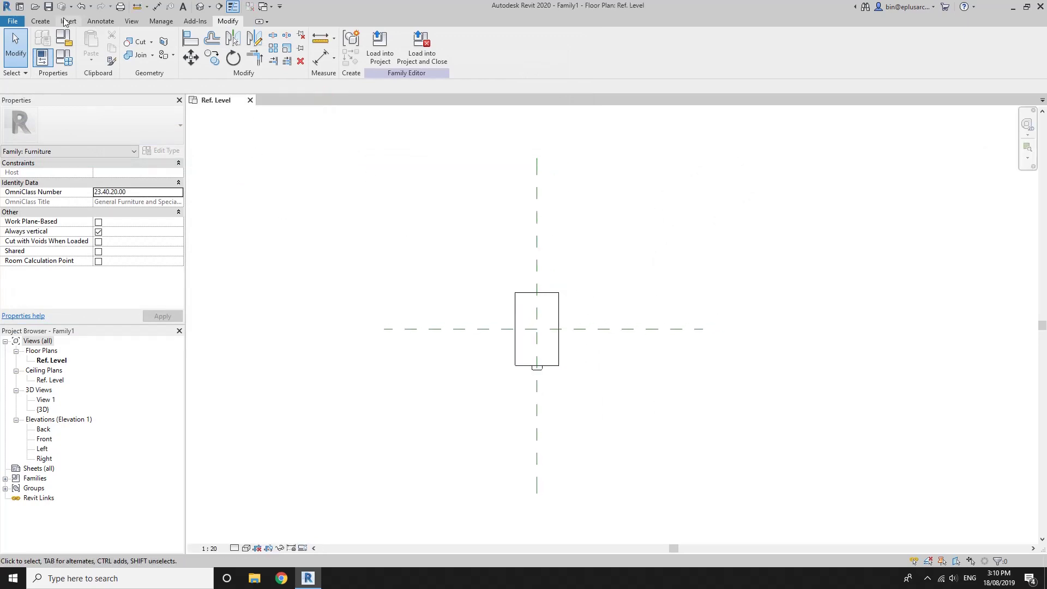
left_click(13, 22)
mouse_move(37, 63)
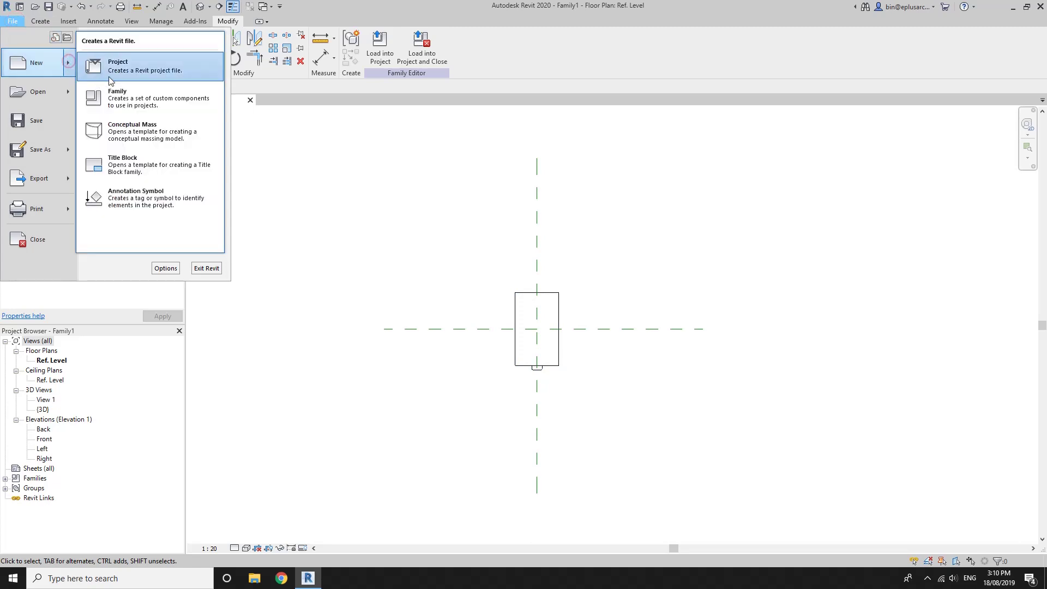
left_click(109, 68)
left_click(522, 266)
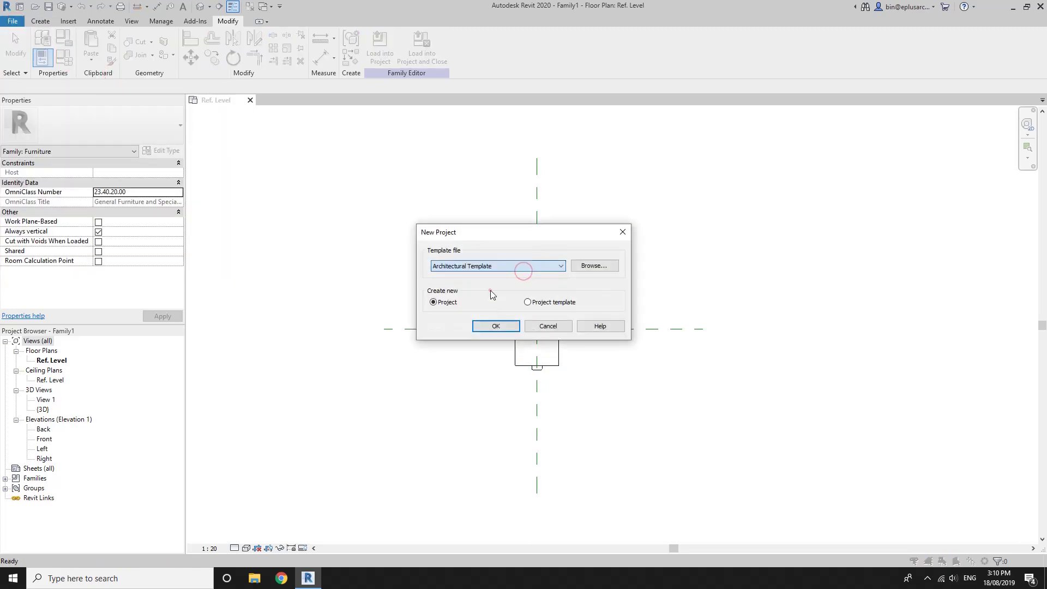
left_click(495, 326)
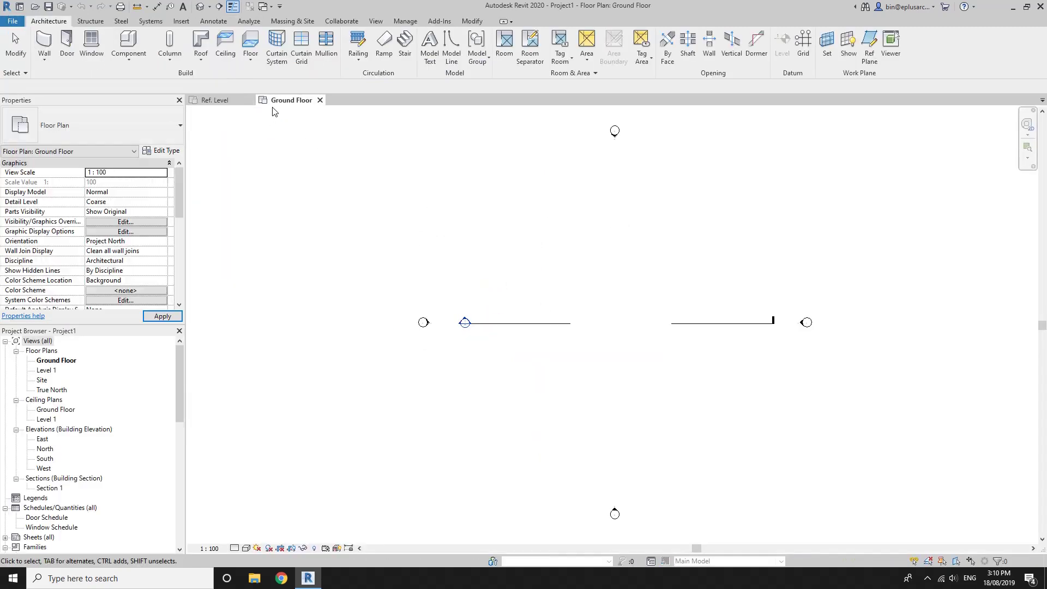
- Load Family1 into Project1 and place one instance on Ground Floor
left_click(246, 99)
left_click(594, 292)
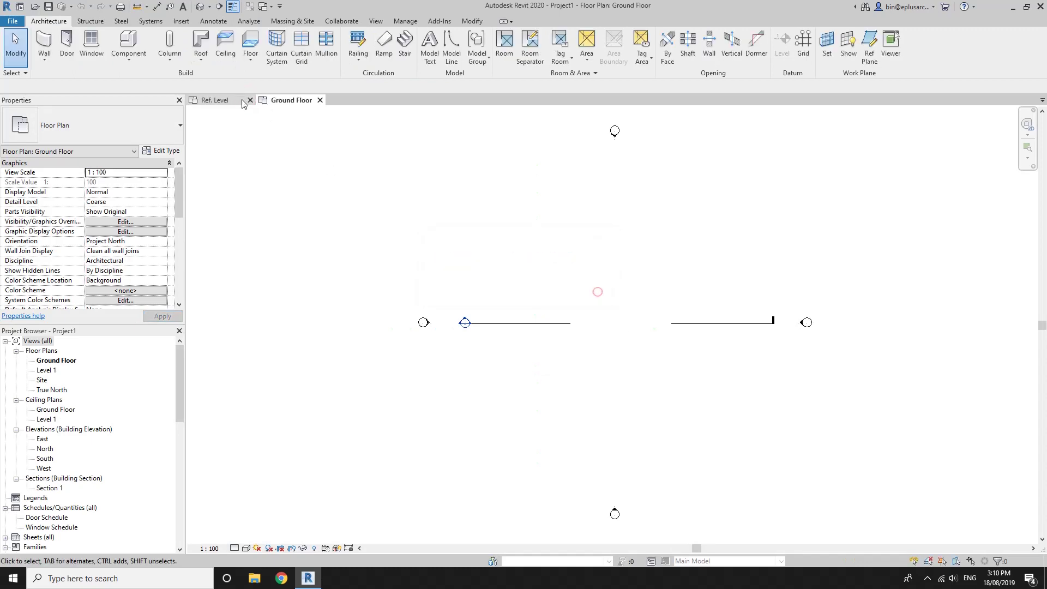
left_click(233, 99)
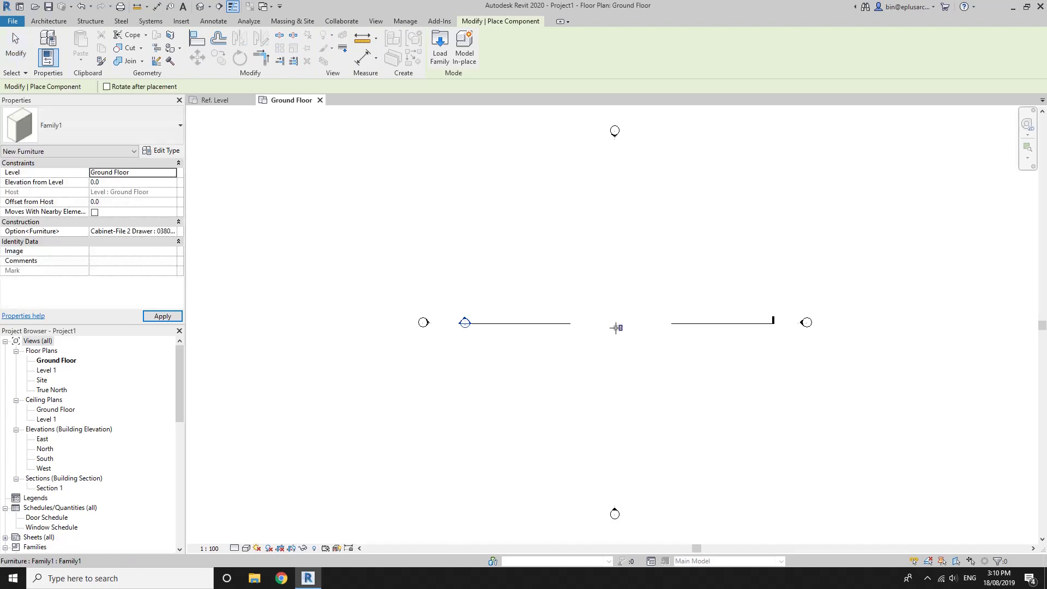
key("Escape")
key("Escape")
- Select the placed cabinet in the project 3D view and open its Option<Furniture> choices
left_click(201, 6)
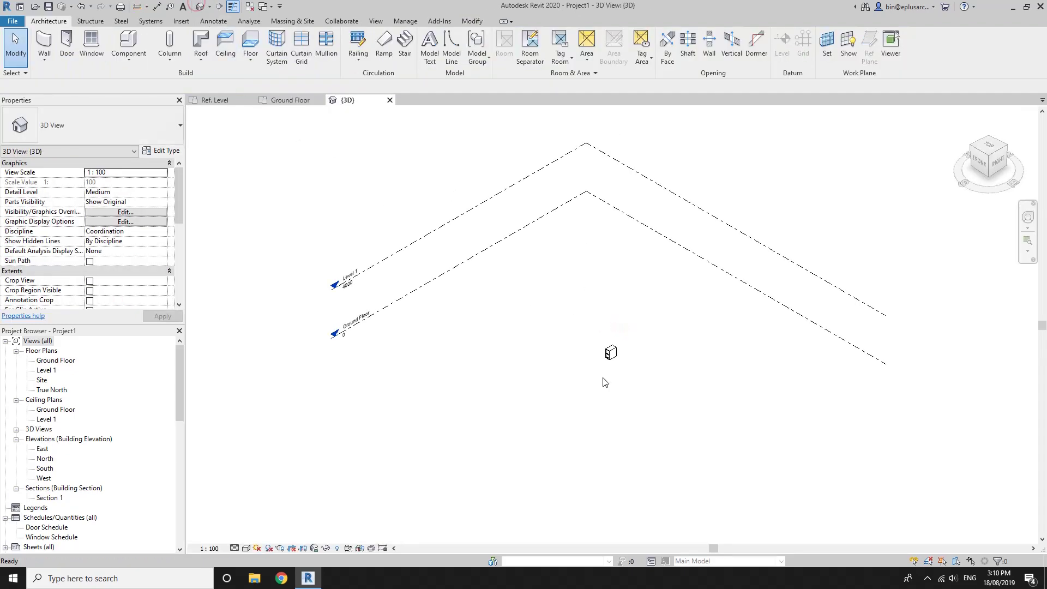
left_click(620, 345)
scroll(620, 338, "up", 3)
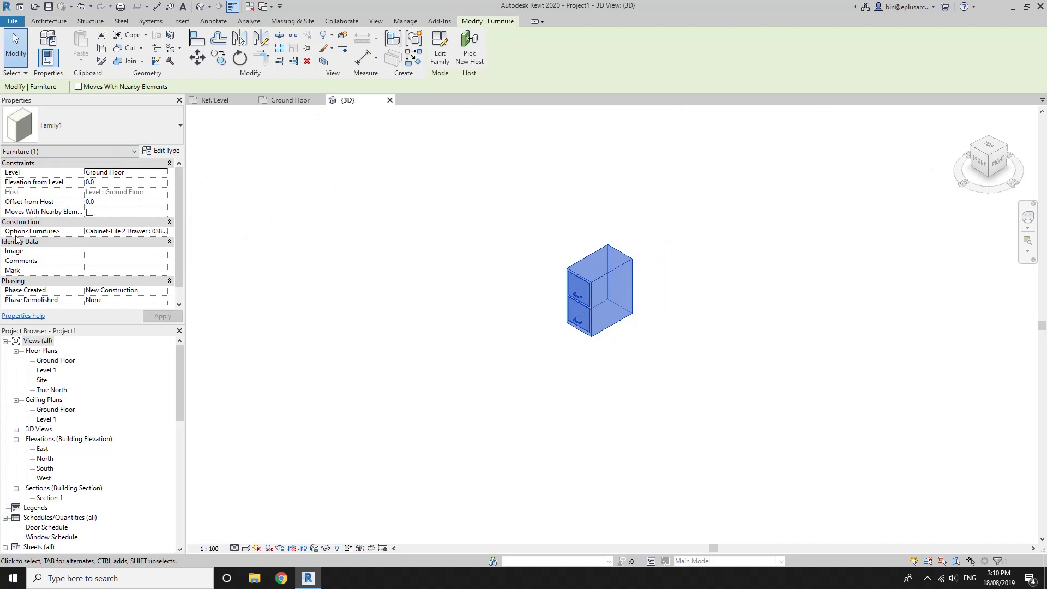
left_click(131, 231)
left_click(140, 230)
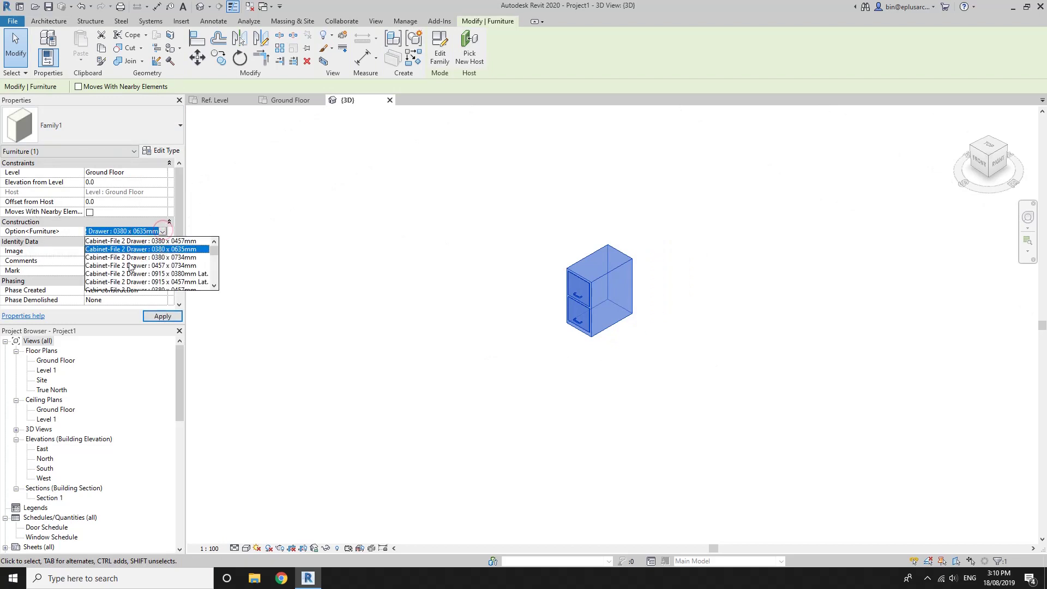
- Cycle Option<Furniture> through 2-, 4- and 5-drawer cabinets, ending on M_Desk 1525 x 762mm Student
left_click(131, 265)
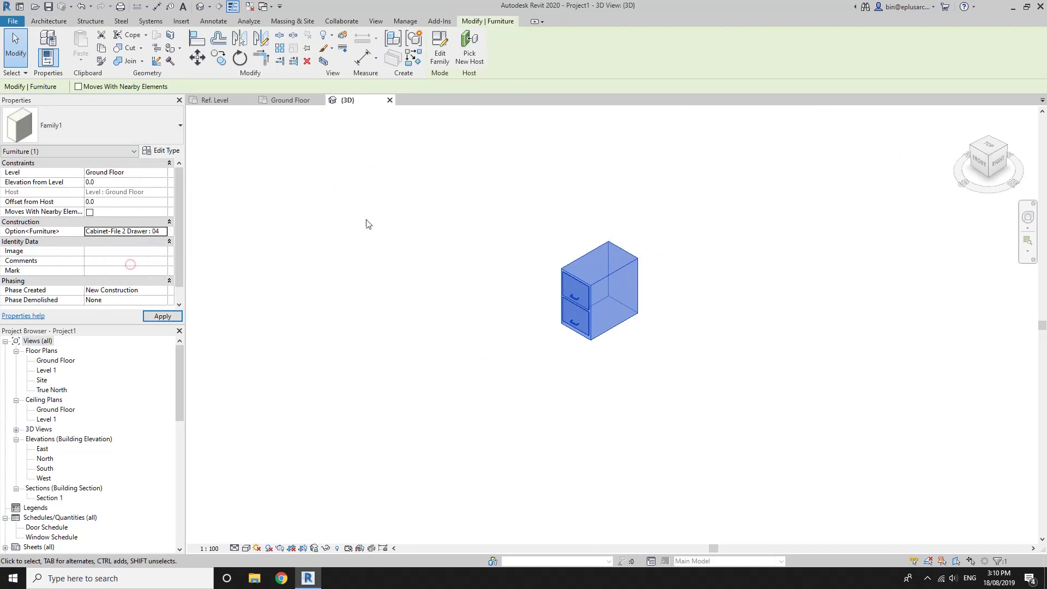
left_click(165, 233)
left_click(137, 257)
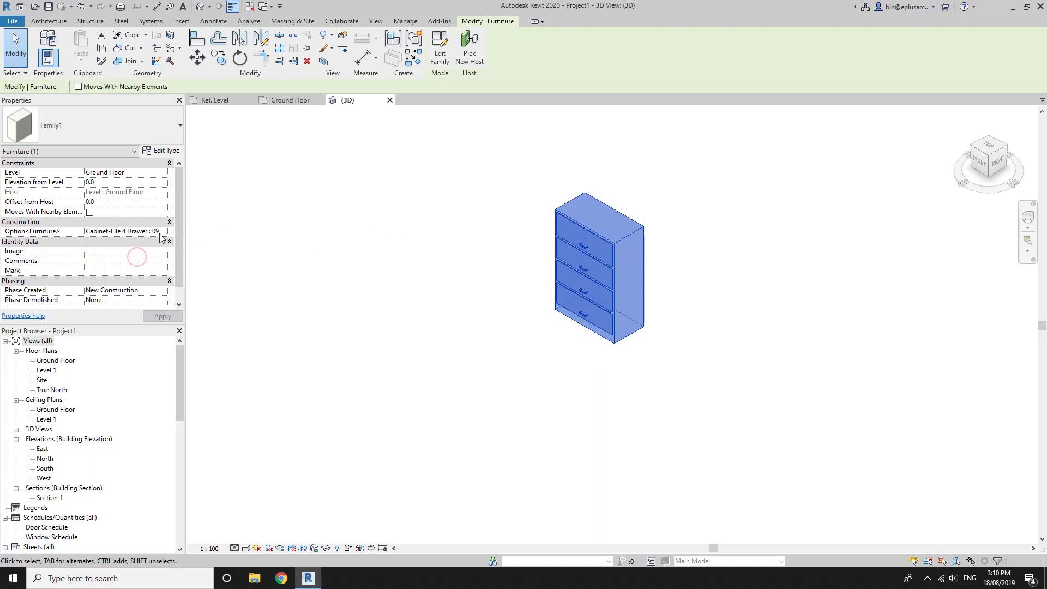
left_click(163, 231)
left_click(136, 252)
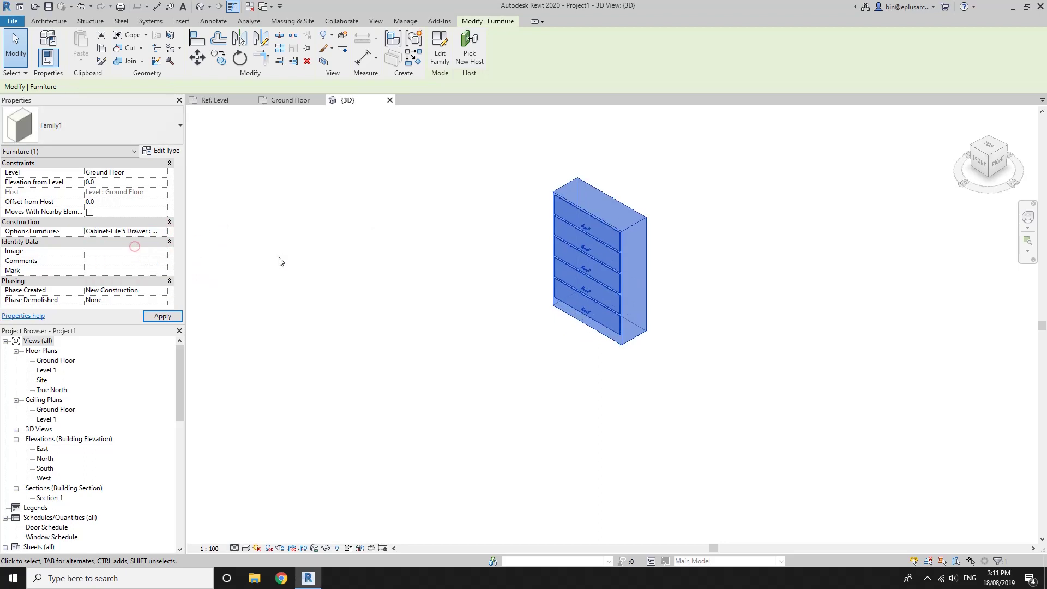
left_click(163, 232)
scroll(126, 276, "down", 1)
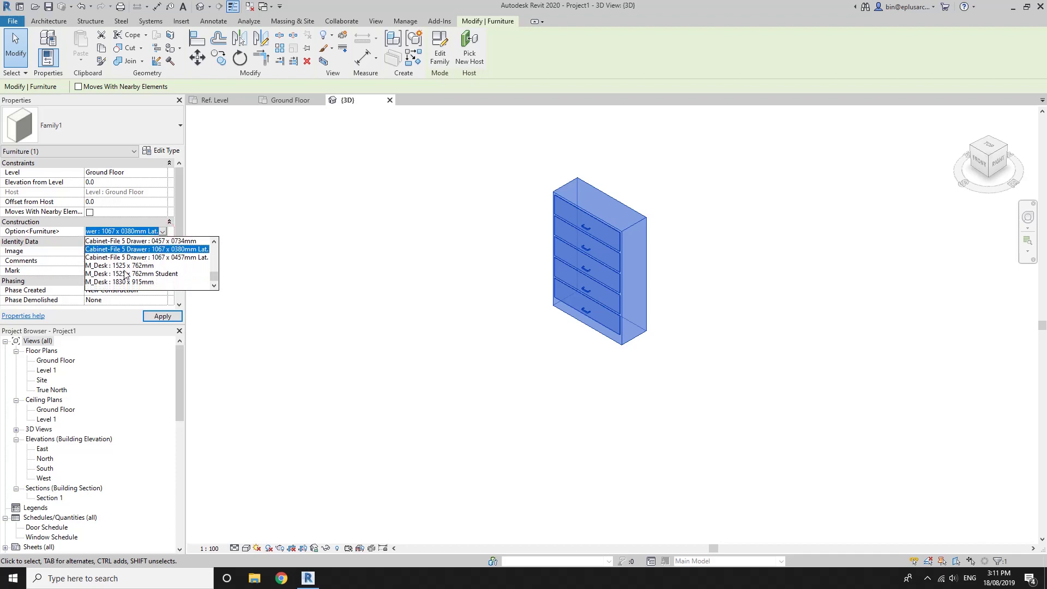
left_click(125, 275)
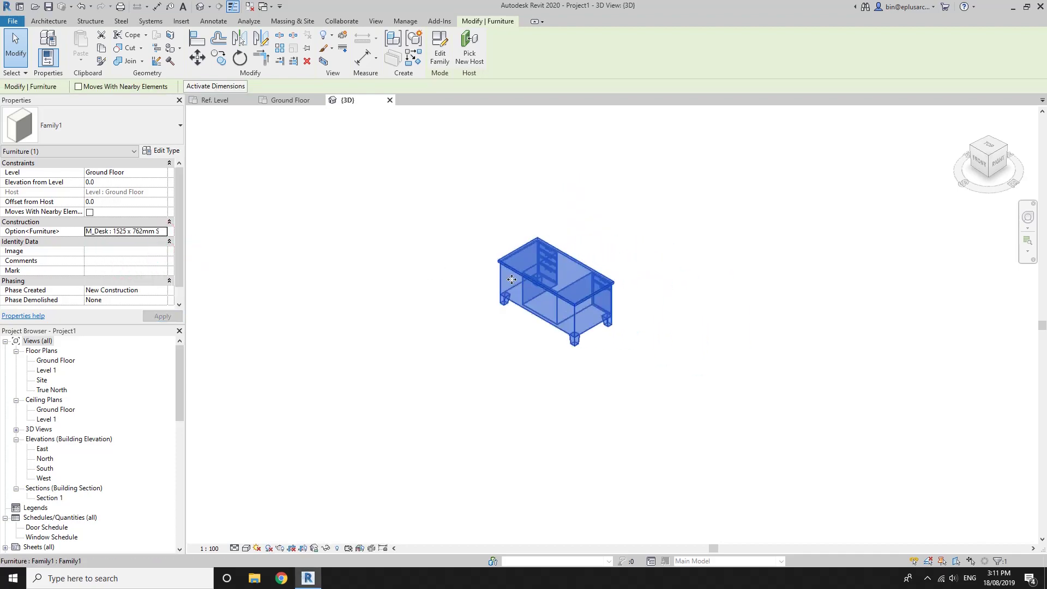
key("Escape")
left_click(567, 310)
- Open Family1 for editing, then return to the project's Ground Floor and 3D views
left_click(439, 59)
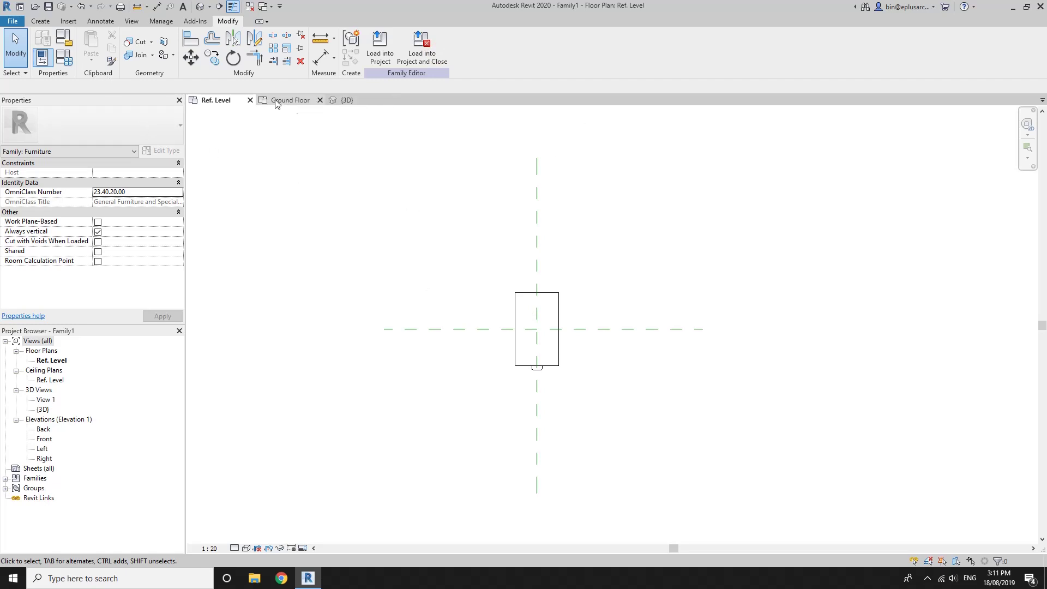
left_click(344, 100)
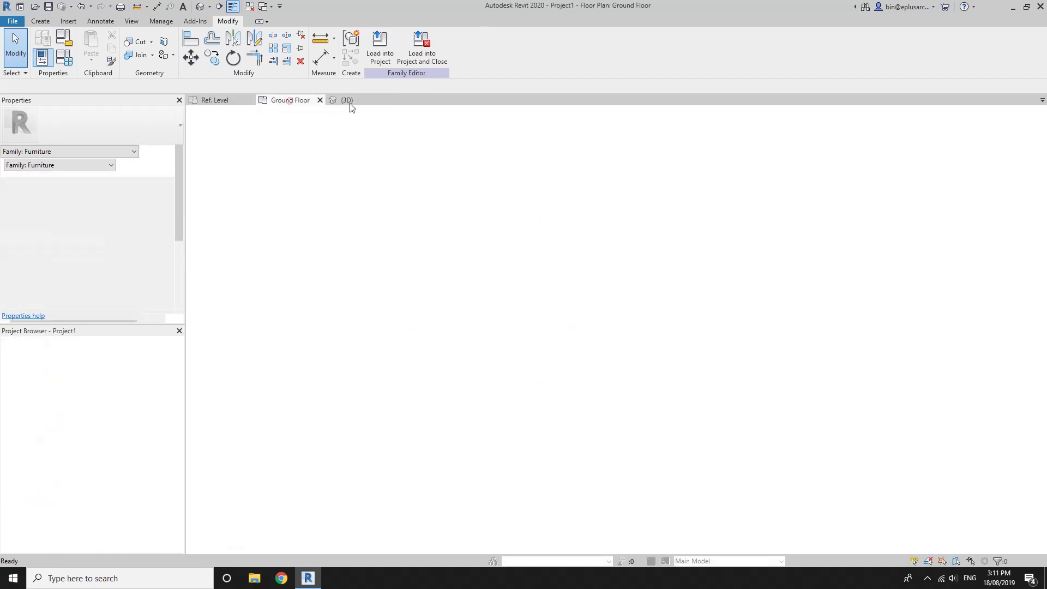
left_click(297, 101)
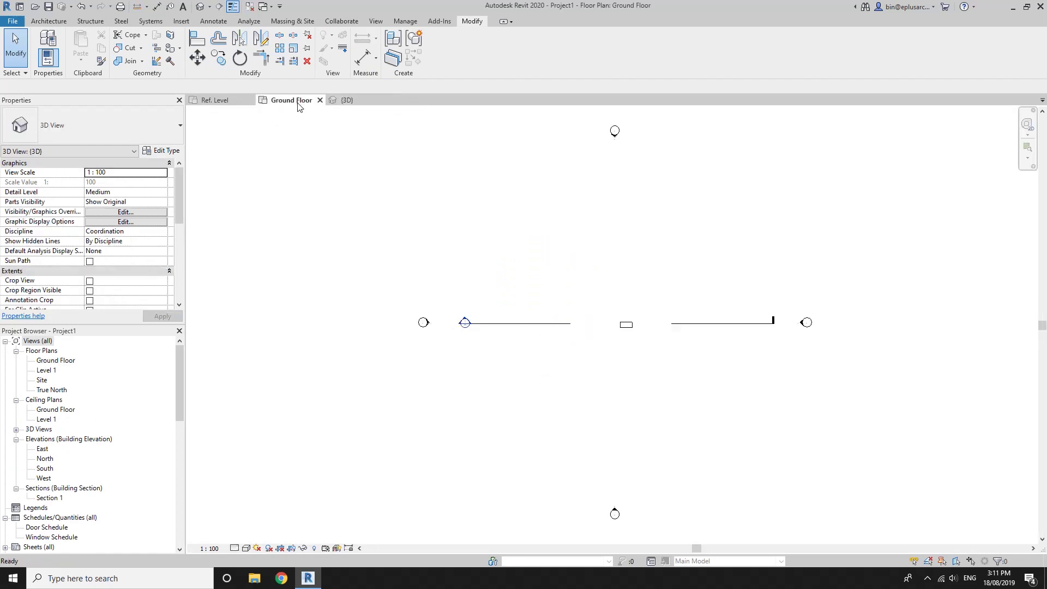
left_click(347, 101)
- Change the selected desk's type to M_Desk 1525 x 762mm
left_click(559, 281)
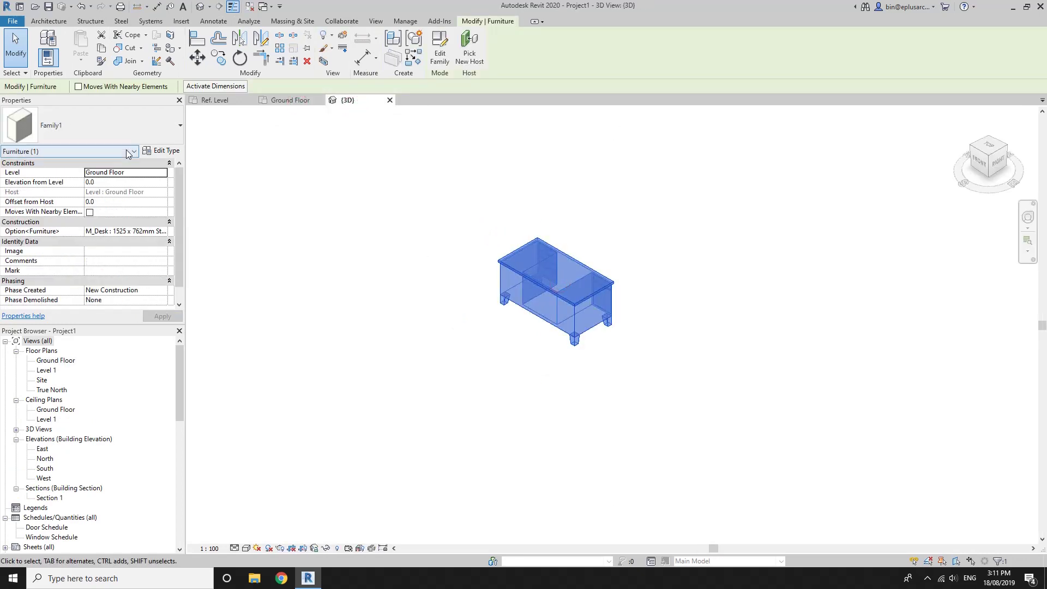
left_click(124, 124)
left_click(122, 126)
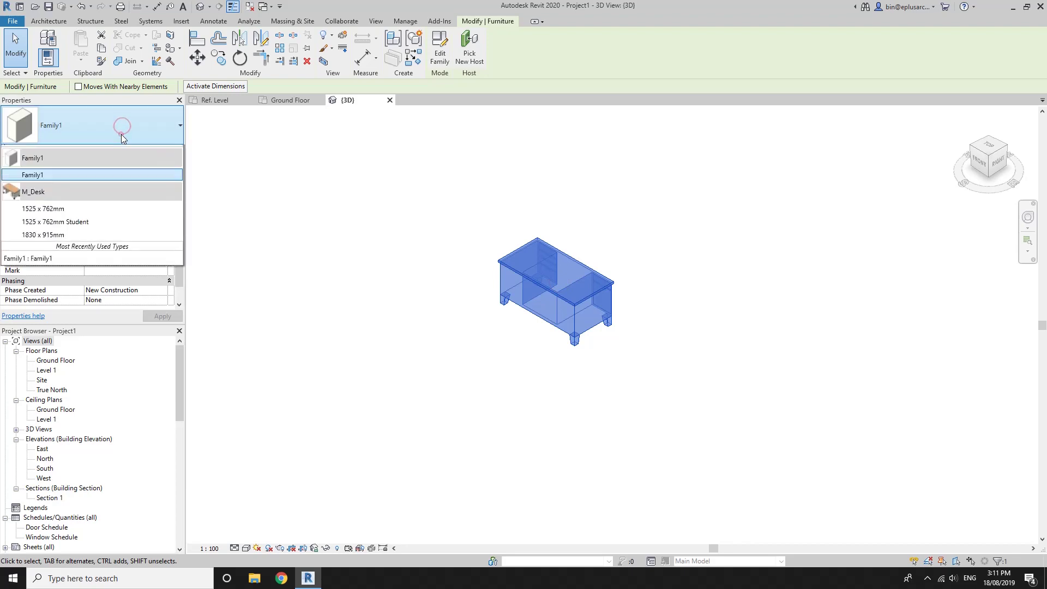
left_click(56, 220)
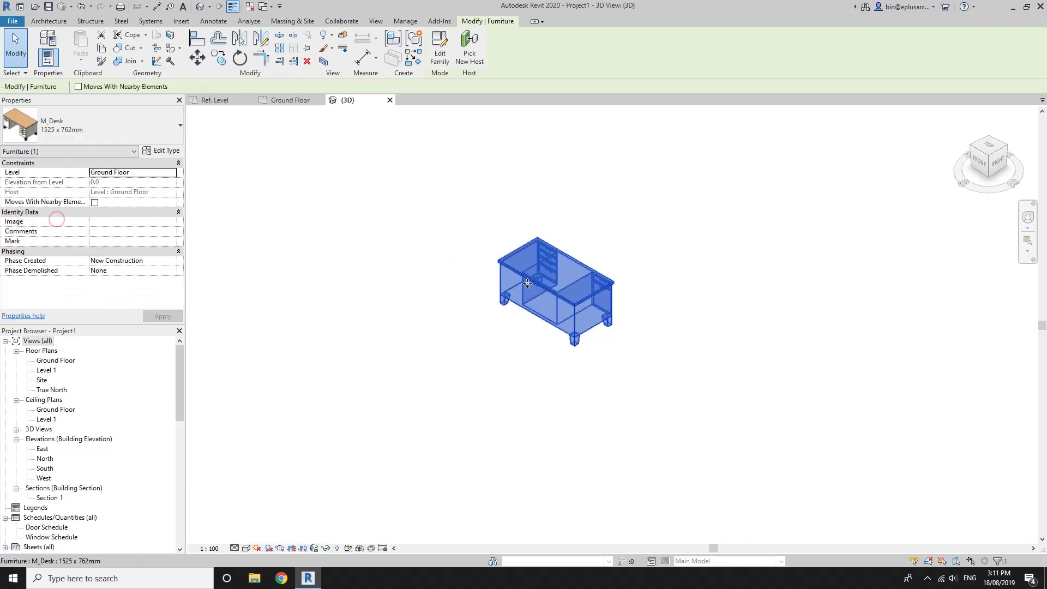
- Open the M_Desk family, close it without saving, and revisit Ref. Level and Ground Floor
left_click(443, 48)
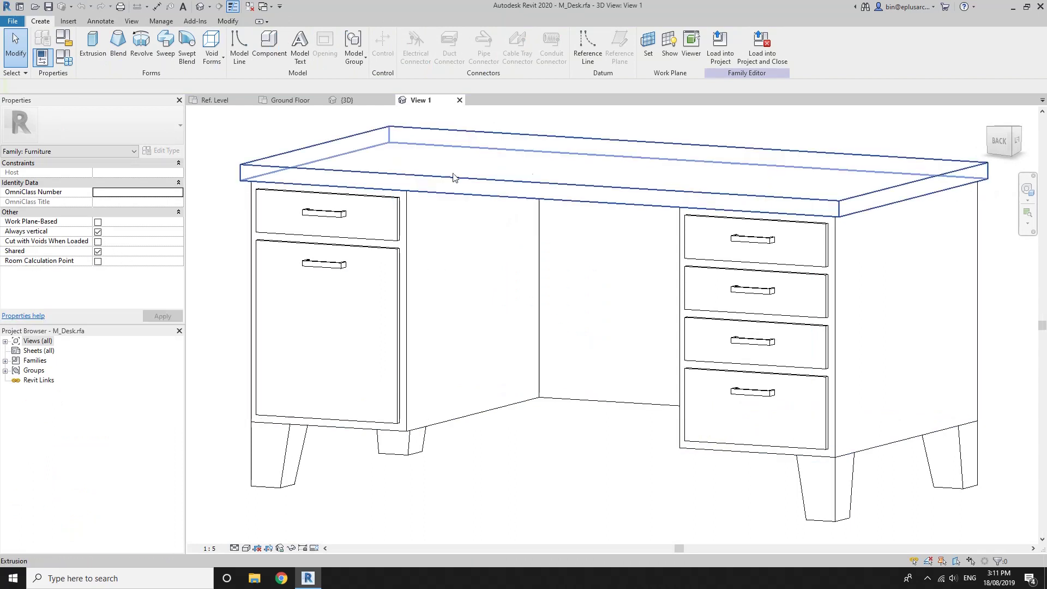
left_click(460, 100)
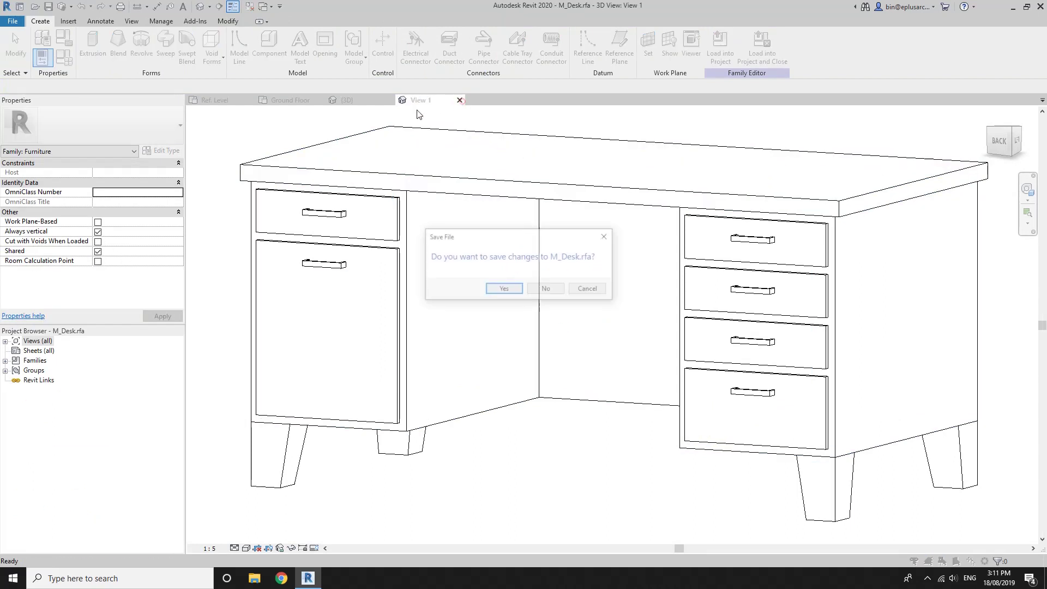
left_click(544, 289)
left_click(232, 101)
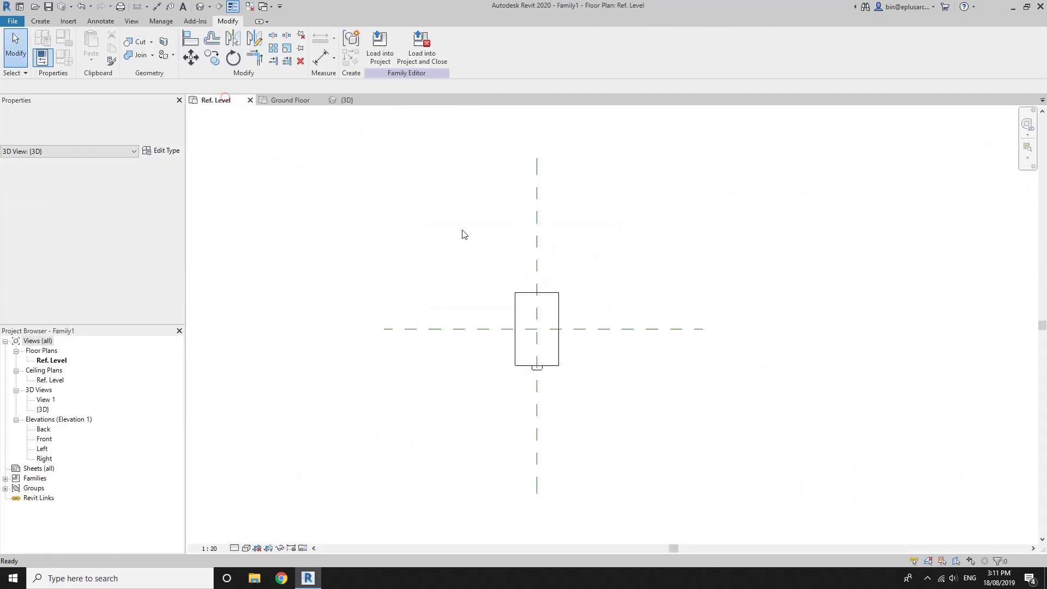
left_click(292, 100)
- Load the Credenza (AUS) family and place one credenza at the upper left
left_click(347, 100)
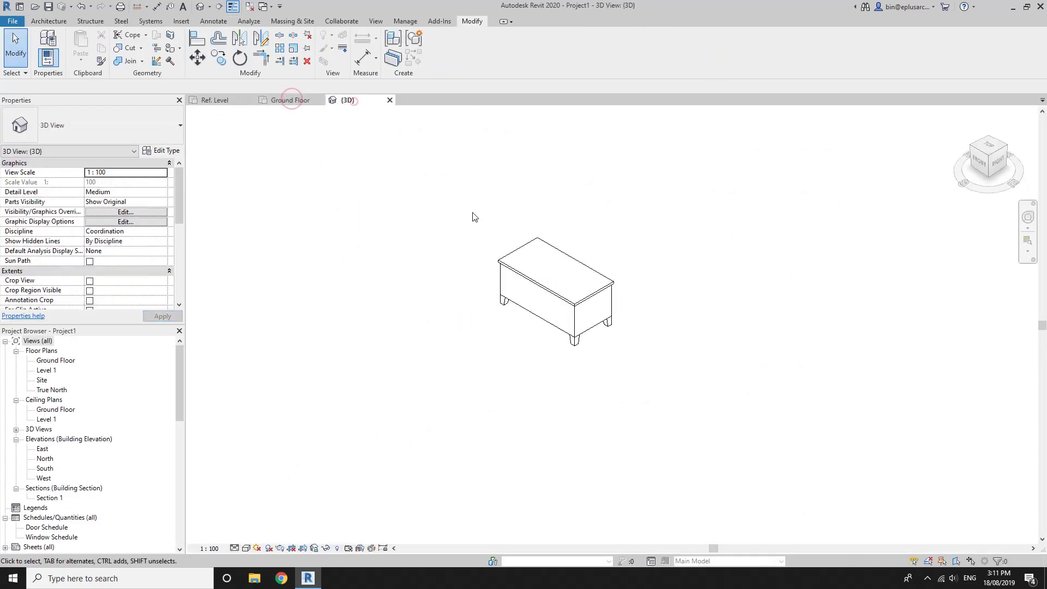
left_click(48, 20)
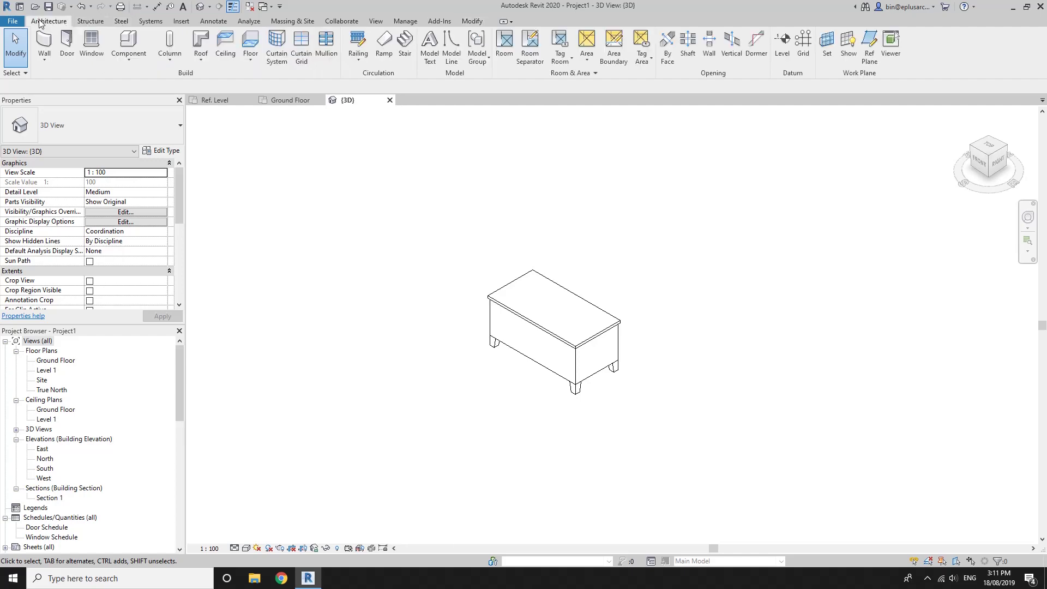
left_click(118, 43)
left_click(442, 50)
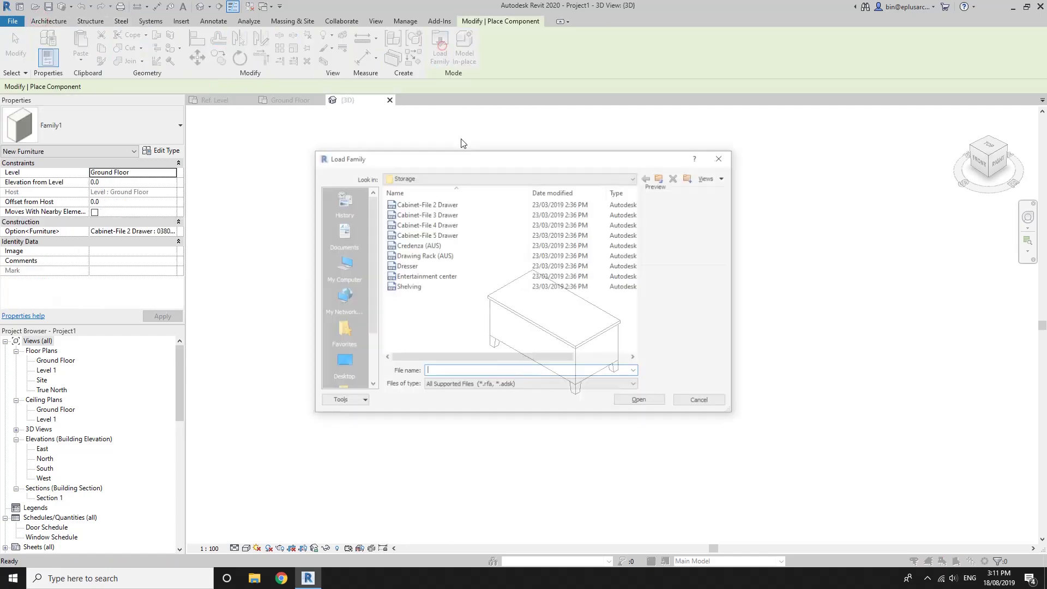
left_click(427, 247)
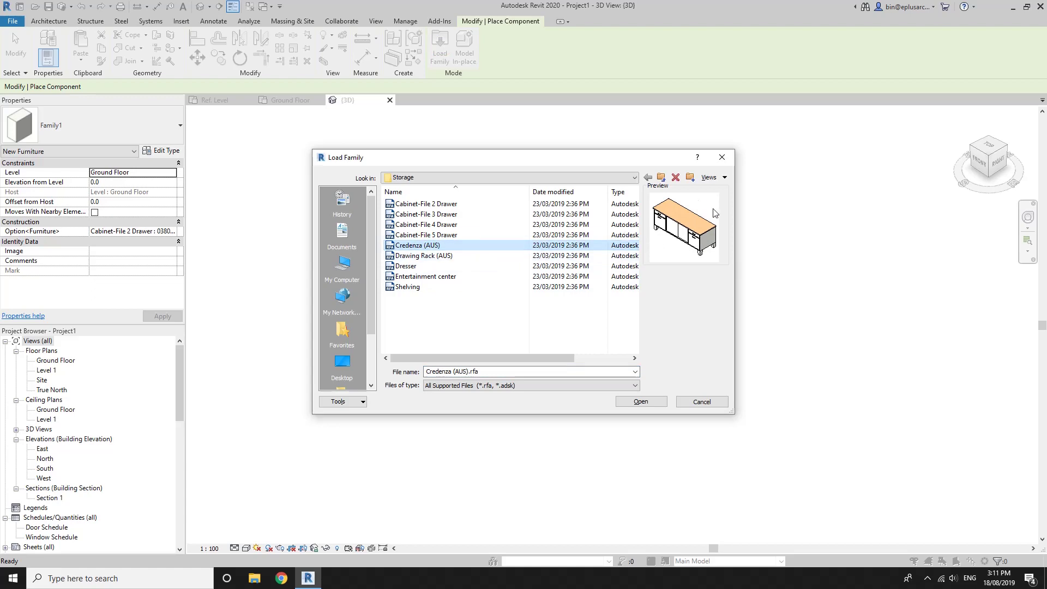
left_click(660, 401)
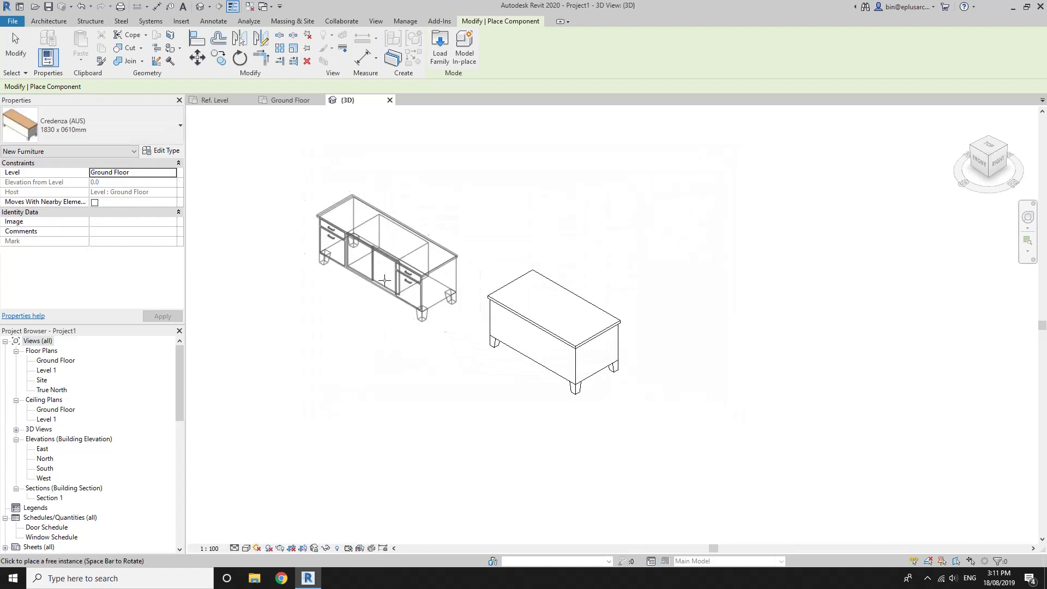
left_click(355, 247)
key("Escape")
- Turn the desk back into Family1 with Option<Furniture> Credenza (AUS) : 1525 x 0610mm
left_click(558, 343)
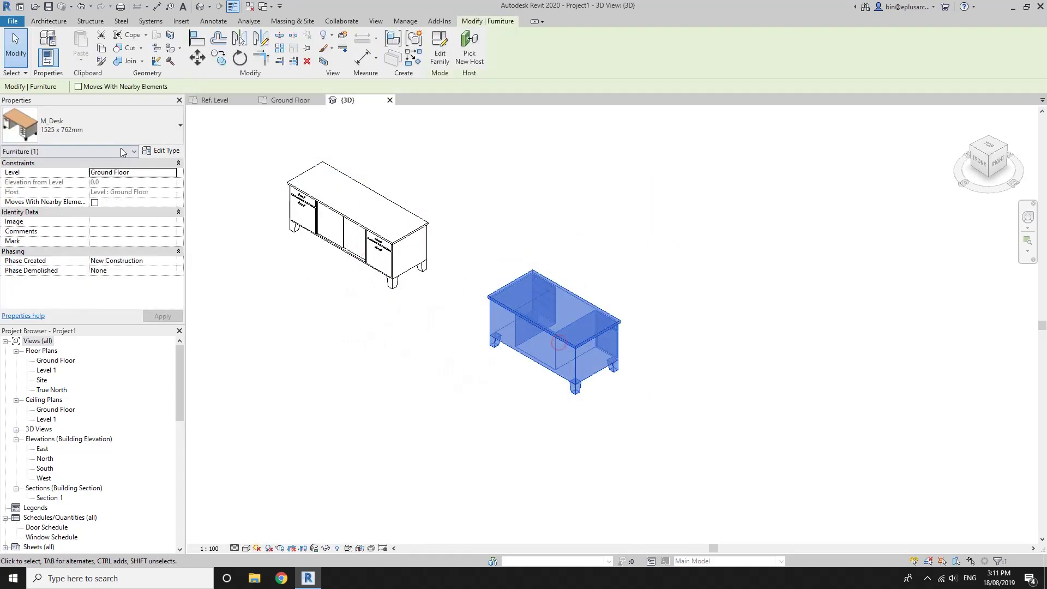
left_click(106, 120)
left_click(117, 233)
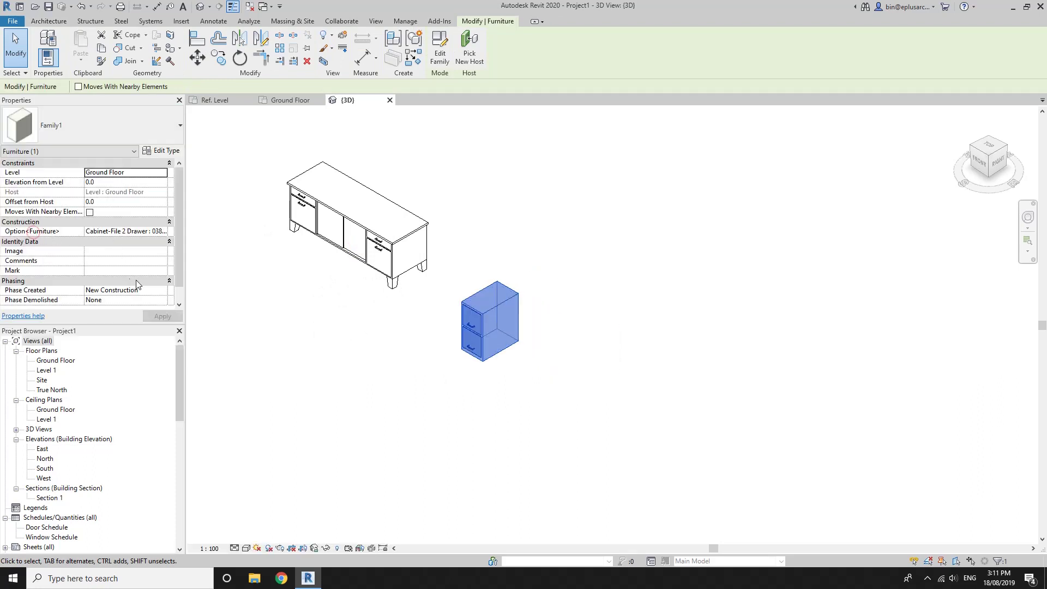
left_click(163, 232)
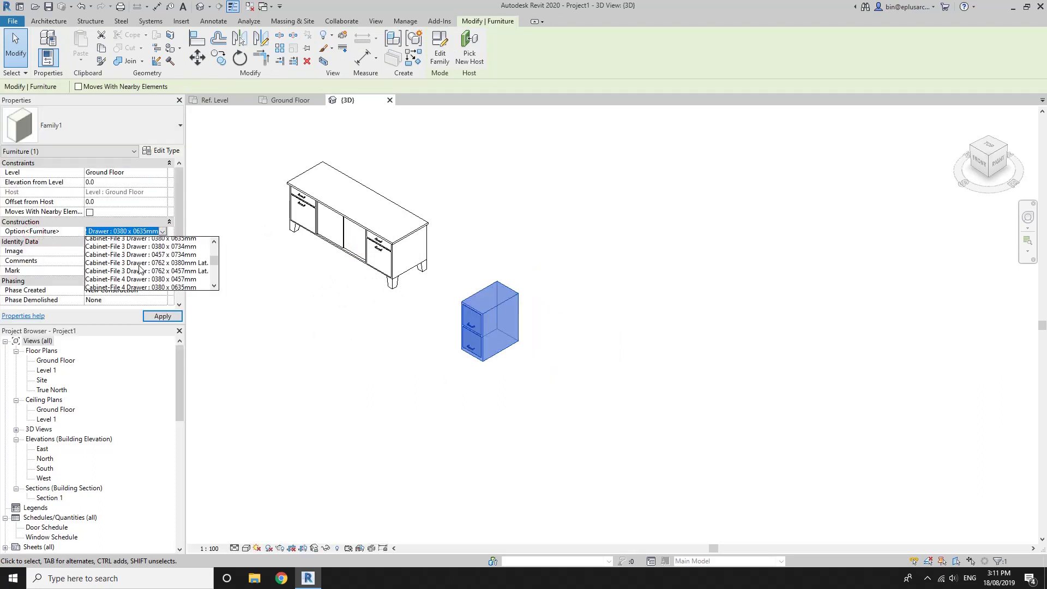
scroll(140, 269, "down", 5)
scroll(141, 269, "down", 1)
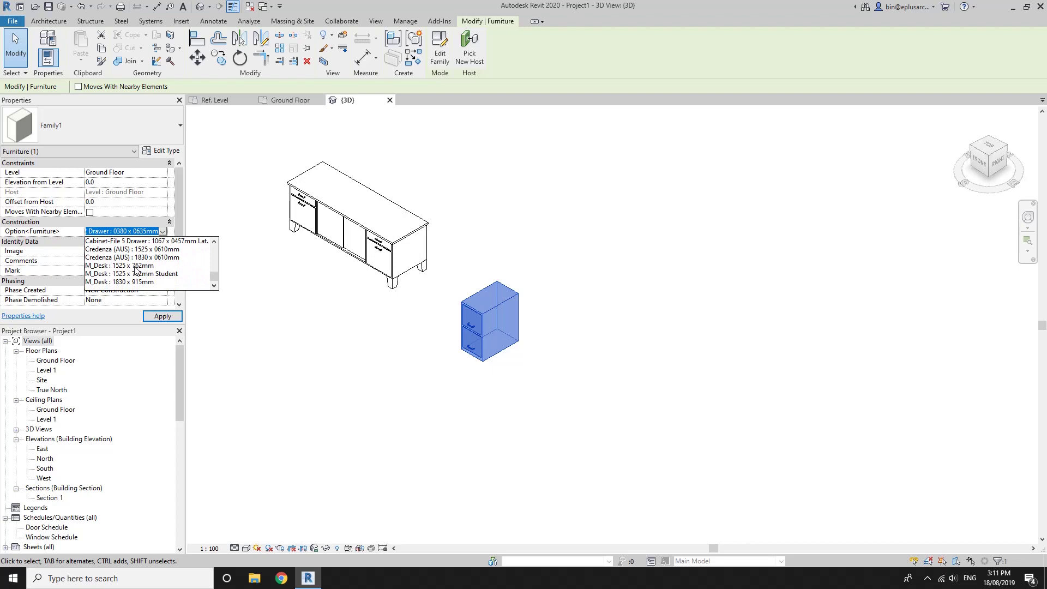
left_click(119, 249)
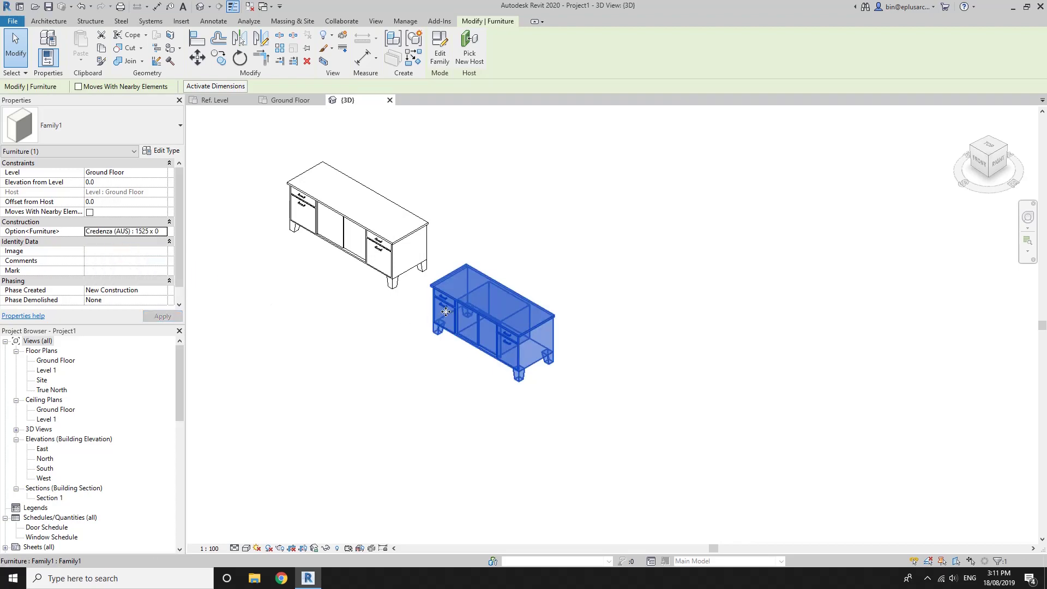
left_click(408, 376)
middle_click_drag(366, 346, 446, 382)
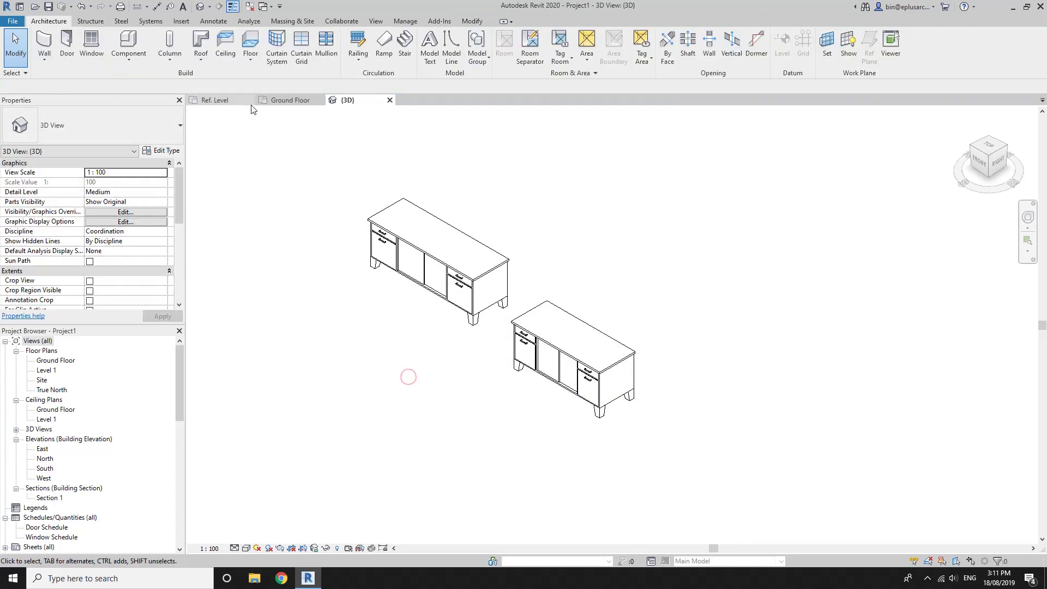
- Load Bed - Large Sizes (AUS) from Furniture > Beds and place a bed beside the credenzas
left_click(128, 44)
left_click(437, 51)
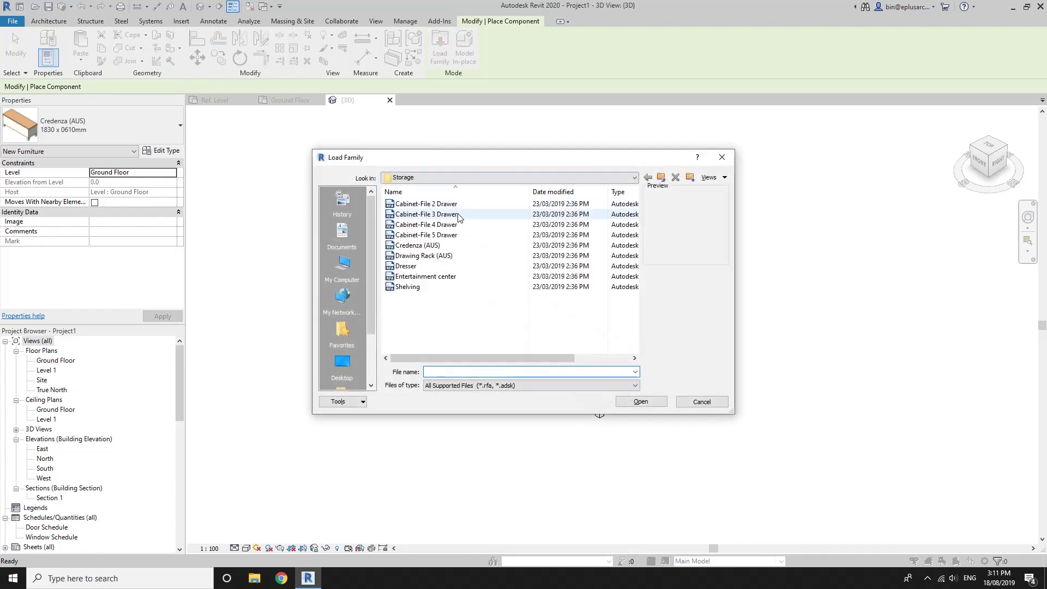
left_click(660, 182)
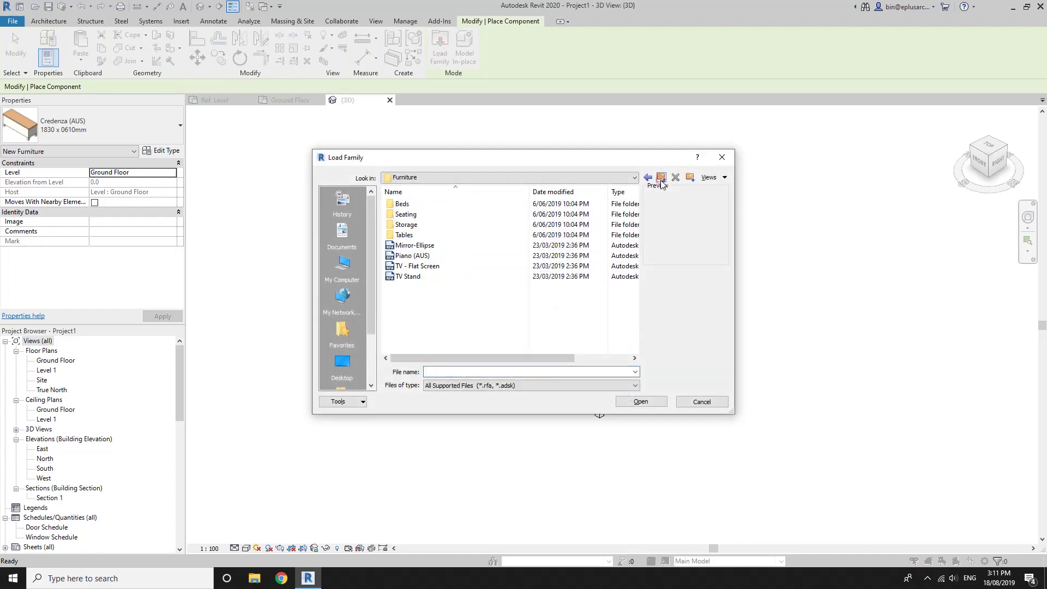
double_click(403, 205)
left_click(428, 206)
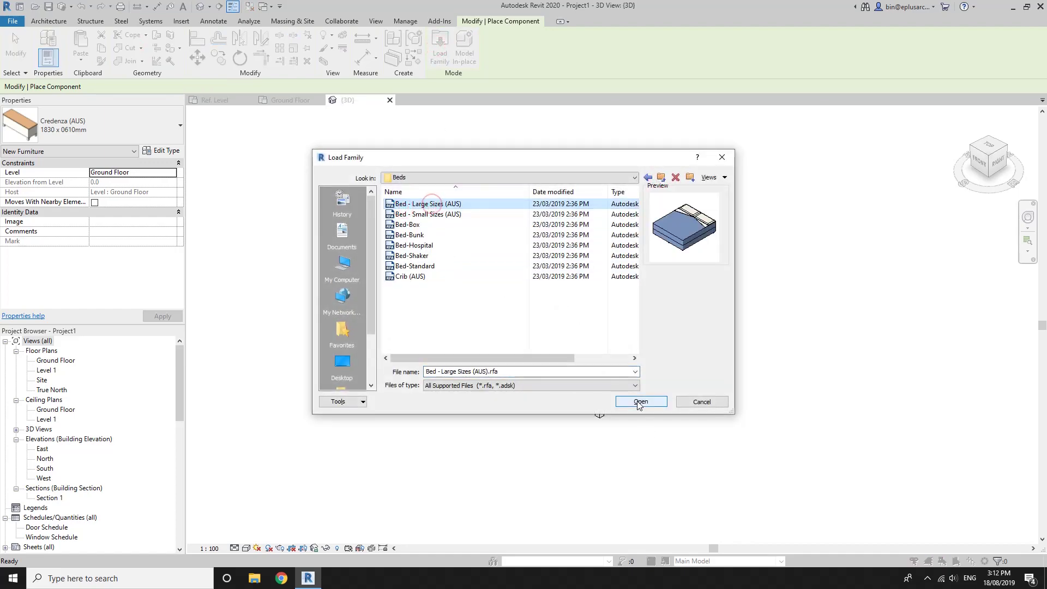
left_click(639, 402)
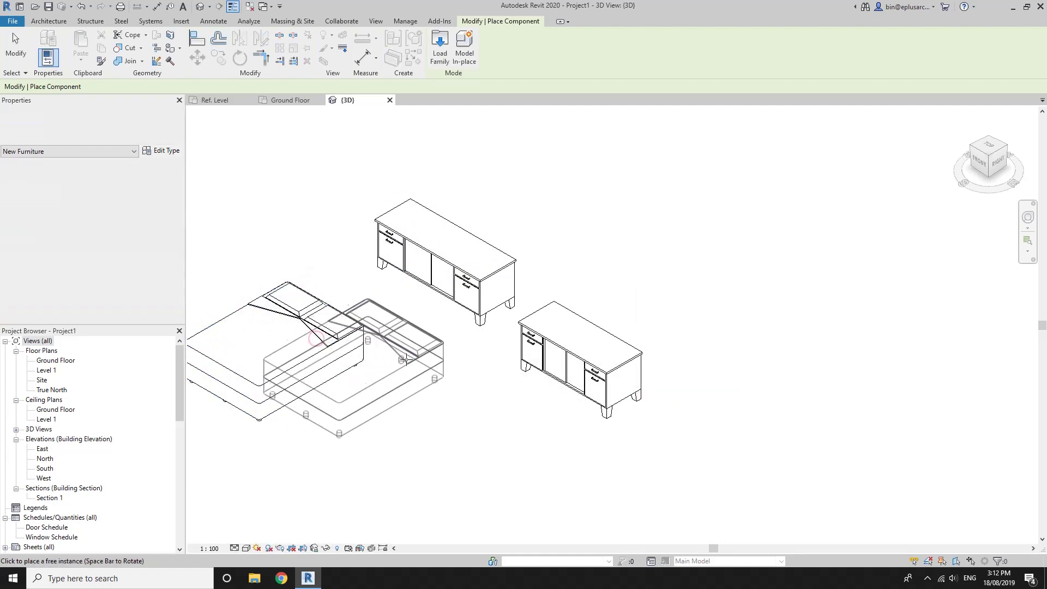
key("Escape")
left_click(595, 352)
- Browse the Option<Furniture> choices without changing them, then select the bed
left_click(163, 231)
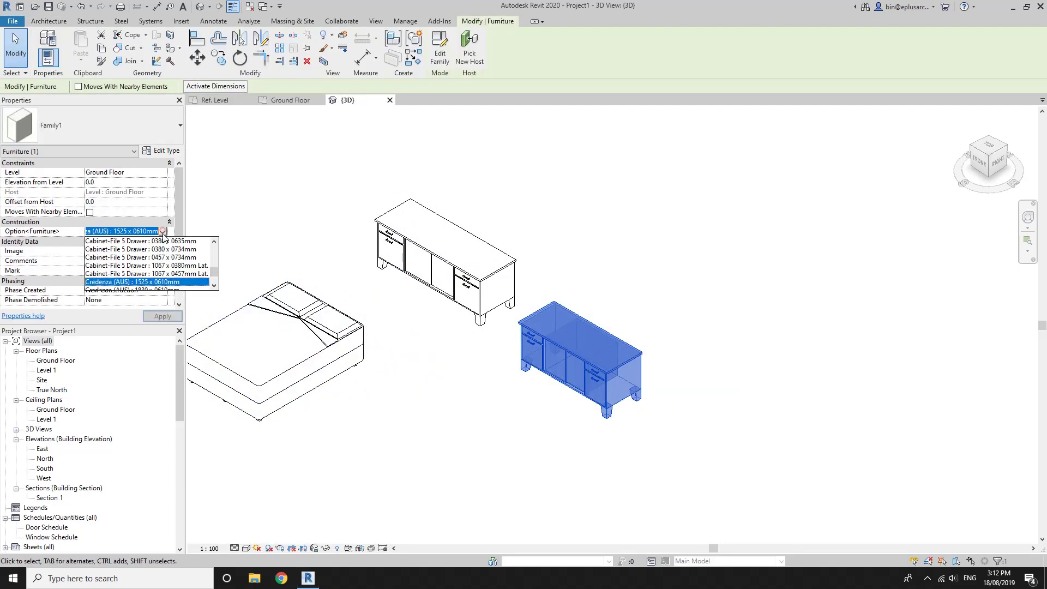
scroll(132, 259, "up", 5)
scroll(132, 259, "down", 2)
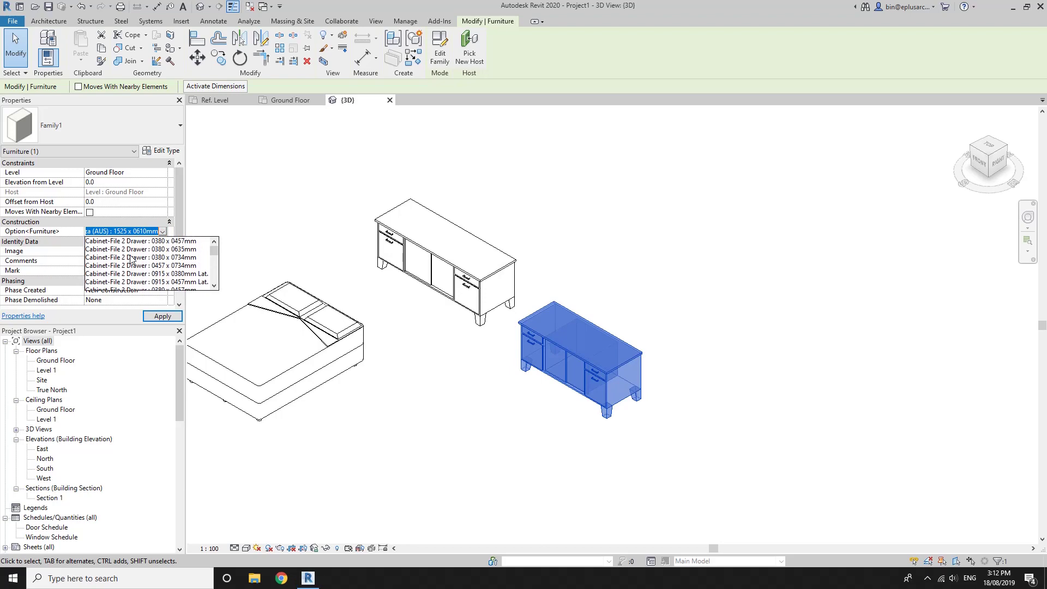
scroll(132, 259, "down", 2)
scroll(132, 259, "down", 2)
scroll(132, 259, "down", 2)
left_click(270, 307)
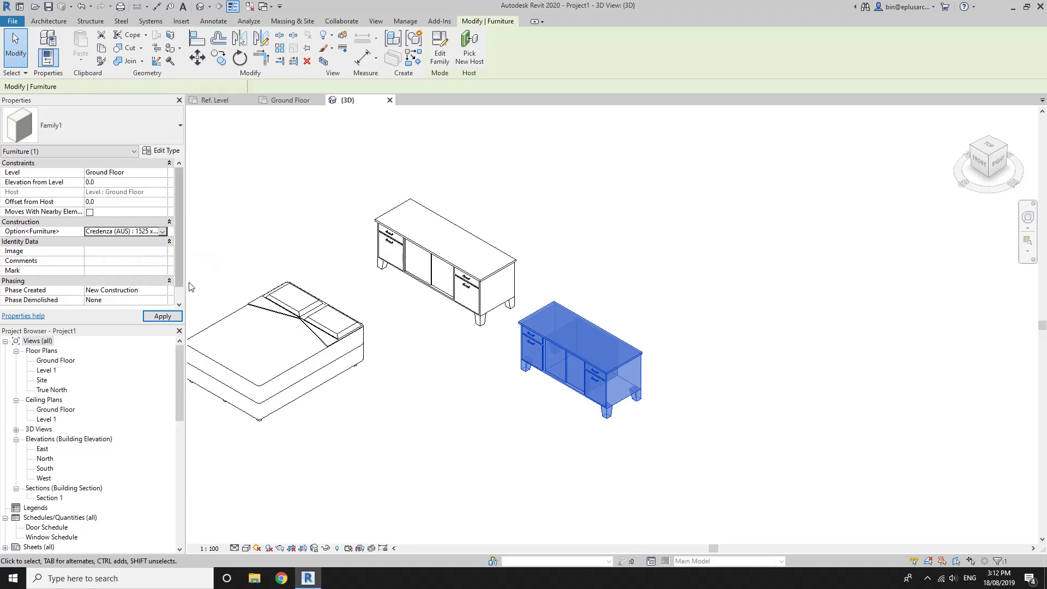
- Make Bed - Large Sizes (AUS) a Shared family and reload it into Project1, overwriting the old version
left_click(445, 51)
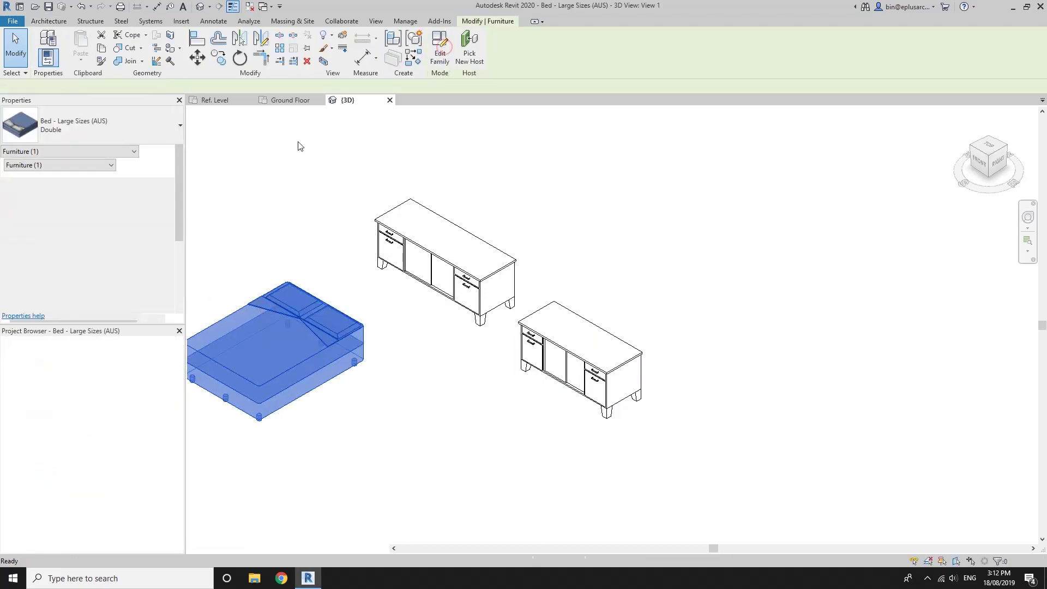
left_click(66, 41)
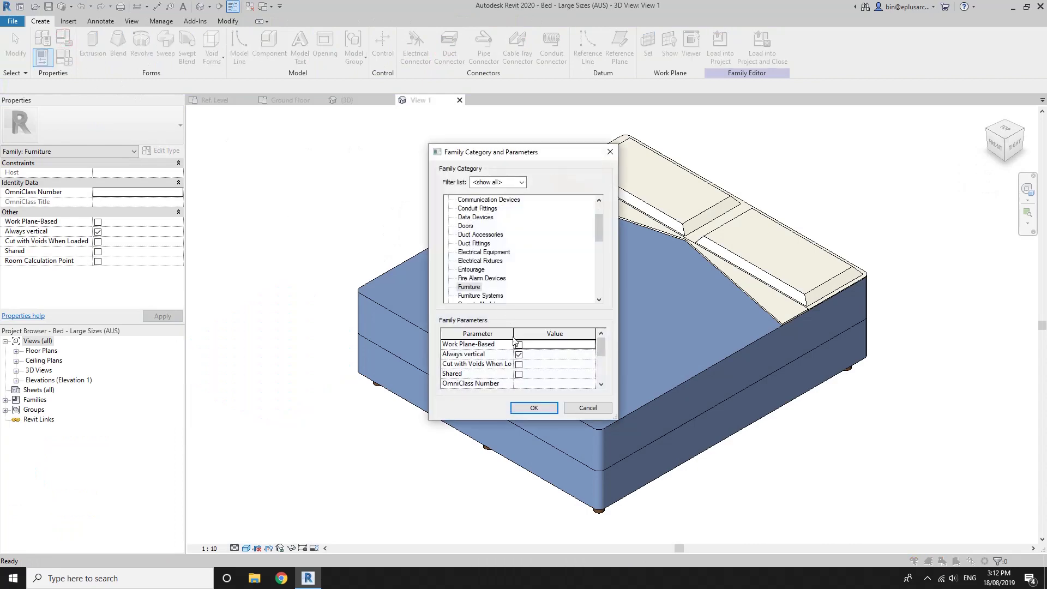
left_click(534, 409)
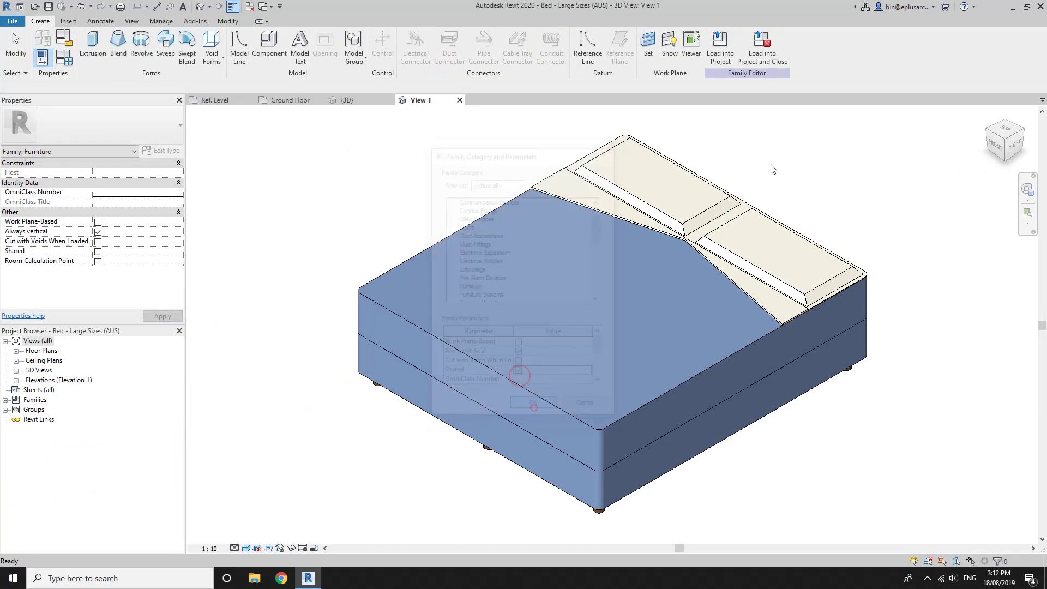
left_click(765, 64)
left_click(494, 370)
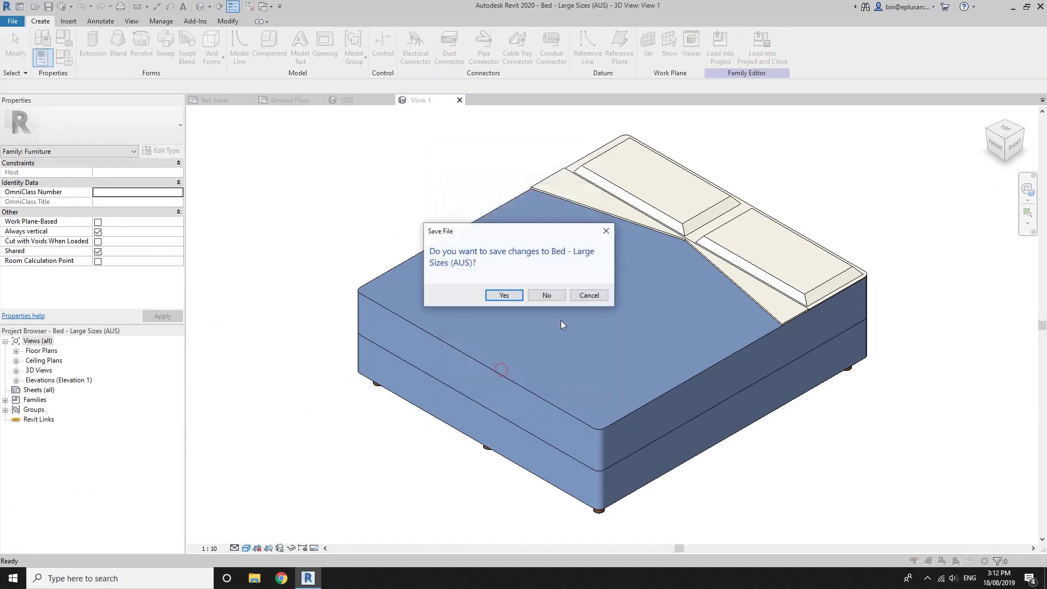
left_click(542, 292)
left_click(445, 262)
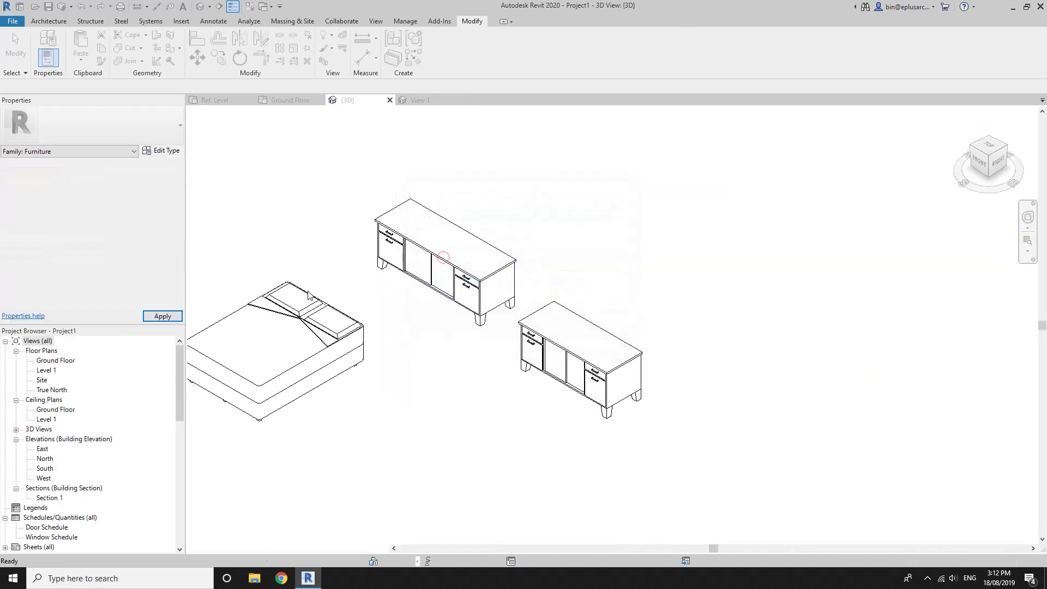
left_click(588, 349)
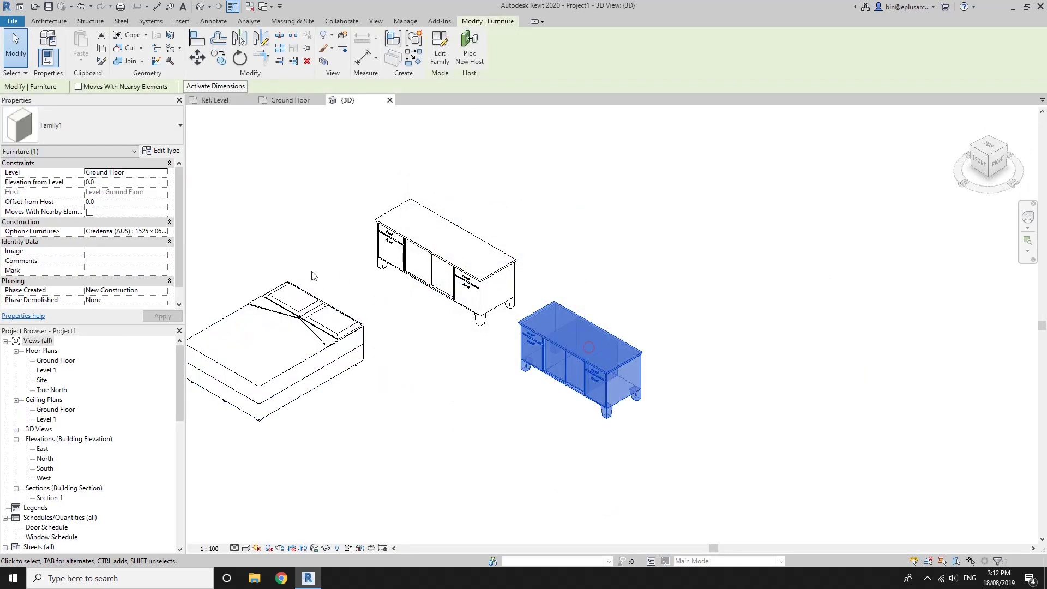
- Switch Family1's Option<Furniture> to Bed - Large Sizes (AUS) : Double, turning the right-hand credenza into a second bed
left_click(161, 233)
scroll(121, 279, "up", 3)
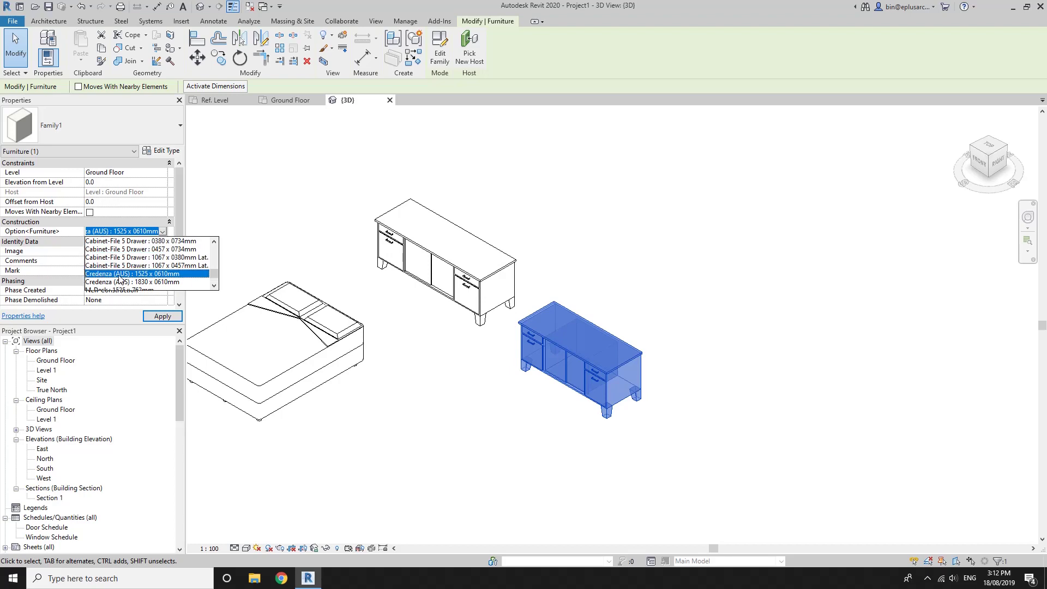
scroll(121, 280, "up", 3)
scroll(121, 278, "up", 1)
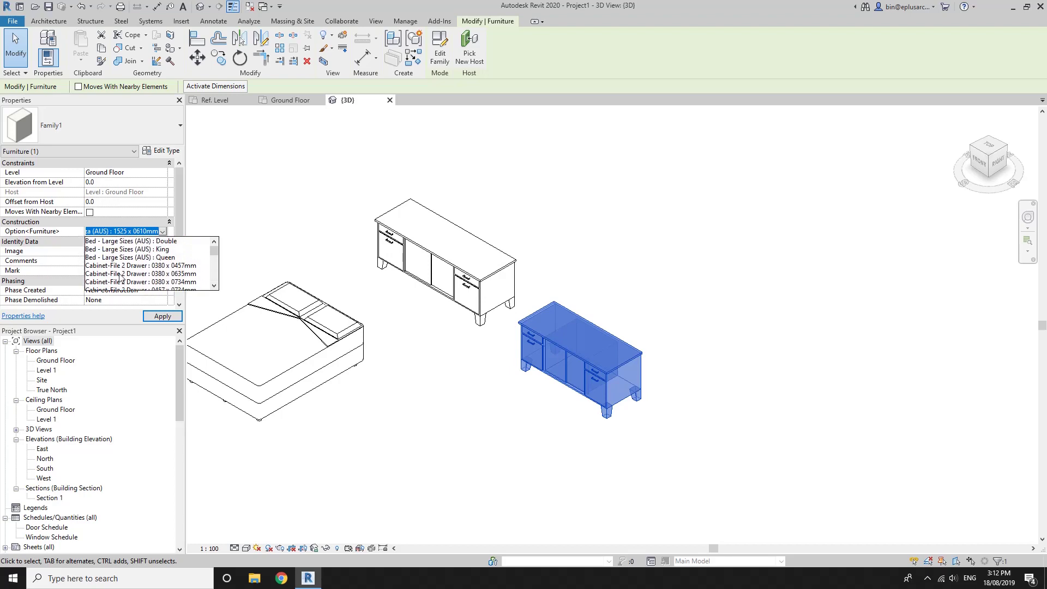
left_click(120, 241)
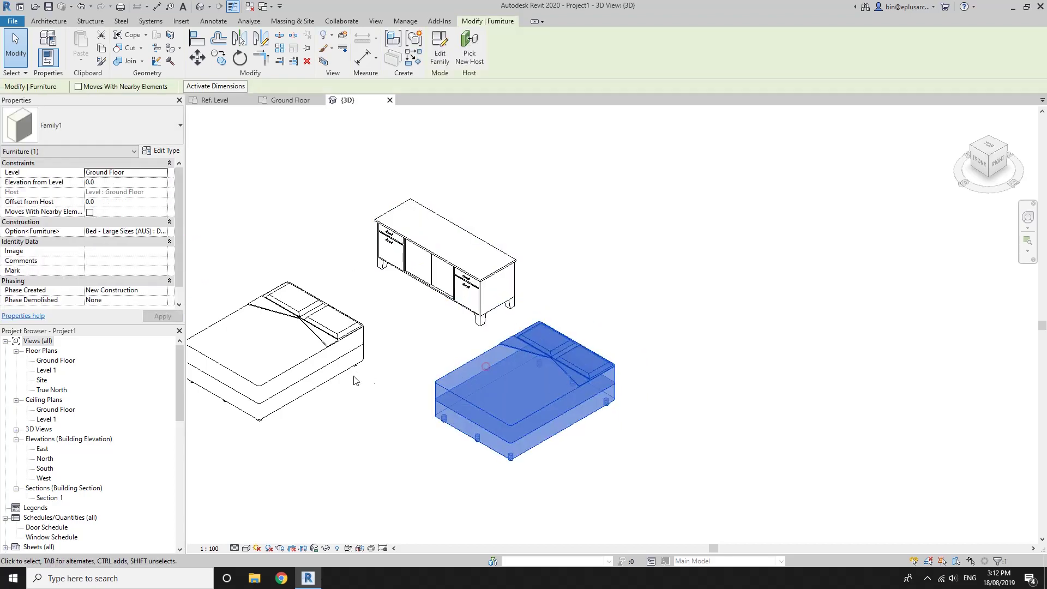
middle_click_drag(354, 380, 476, 350)
left_click(480, 367)
left_click(611, 370)
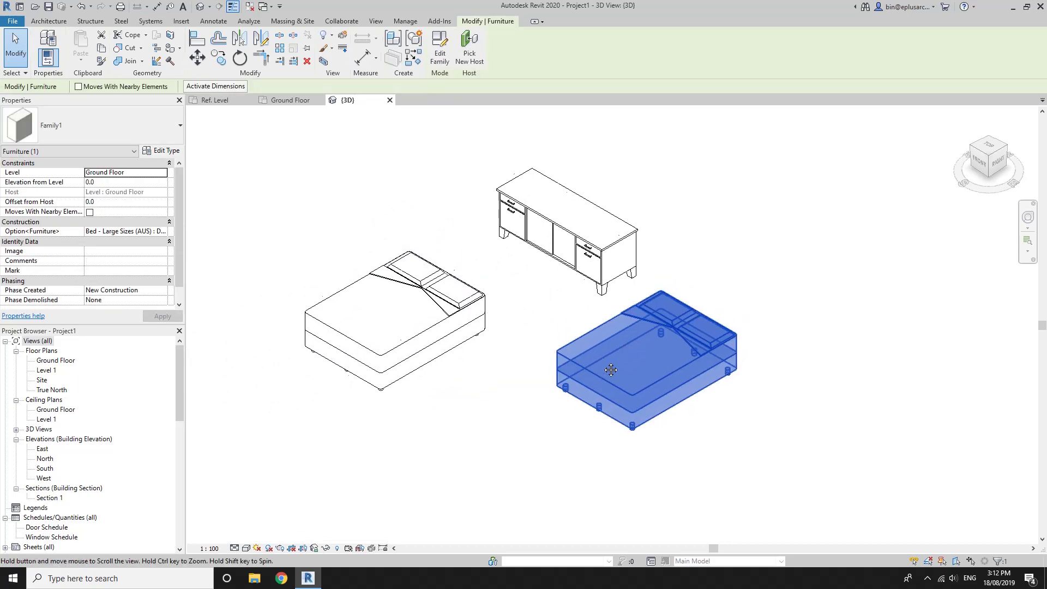
middle_click_drag(610, 370, 602, 355)
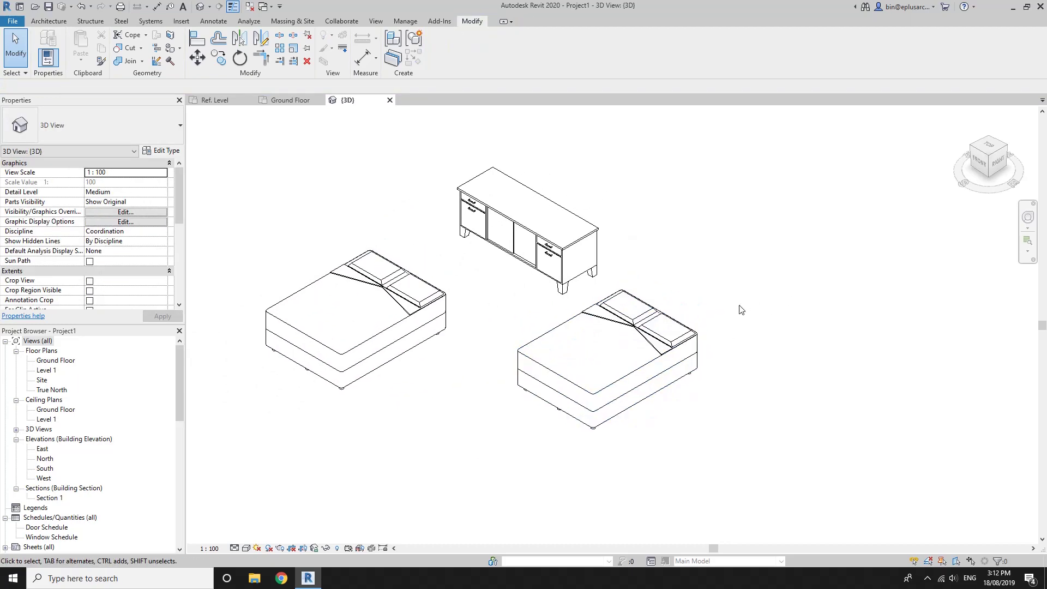